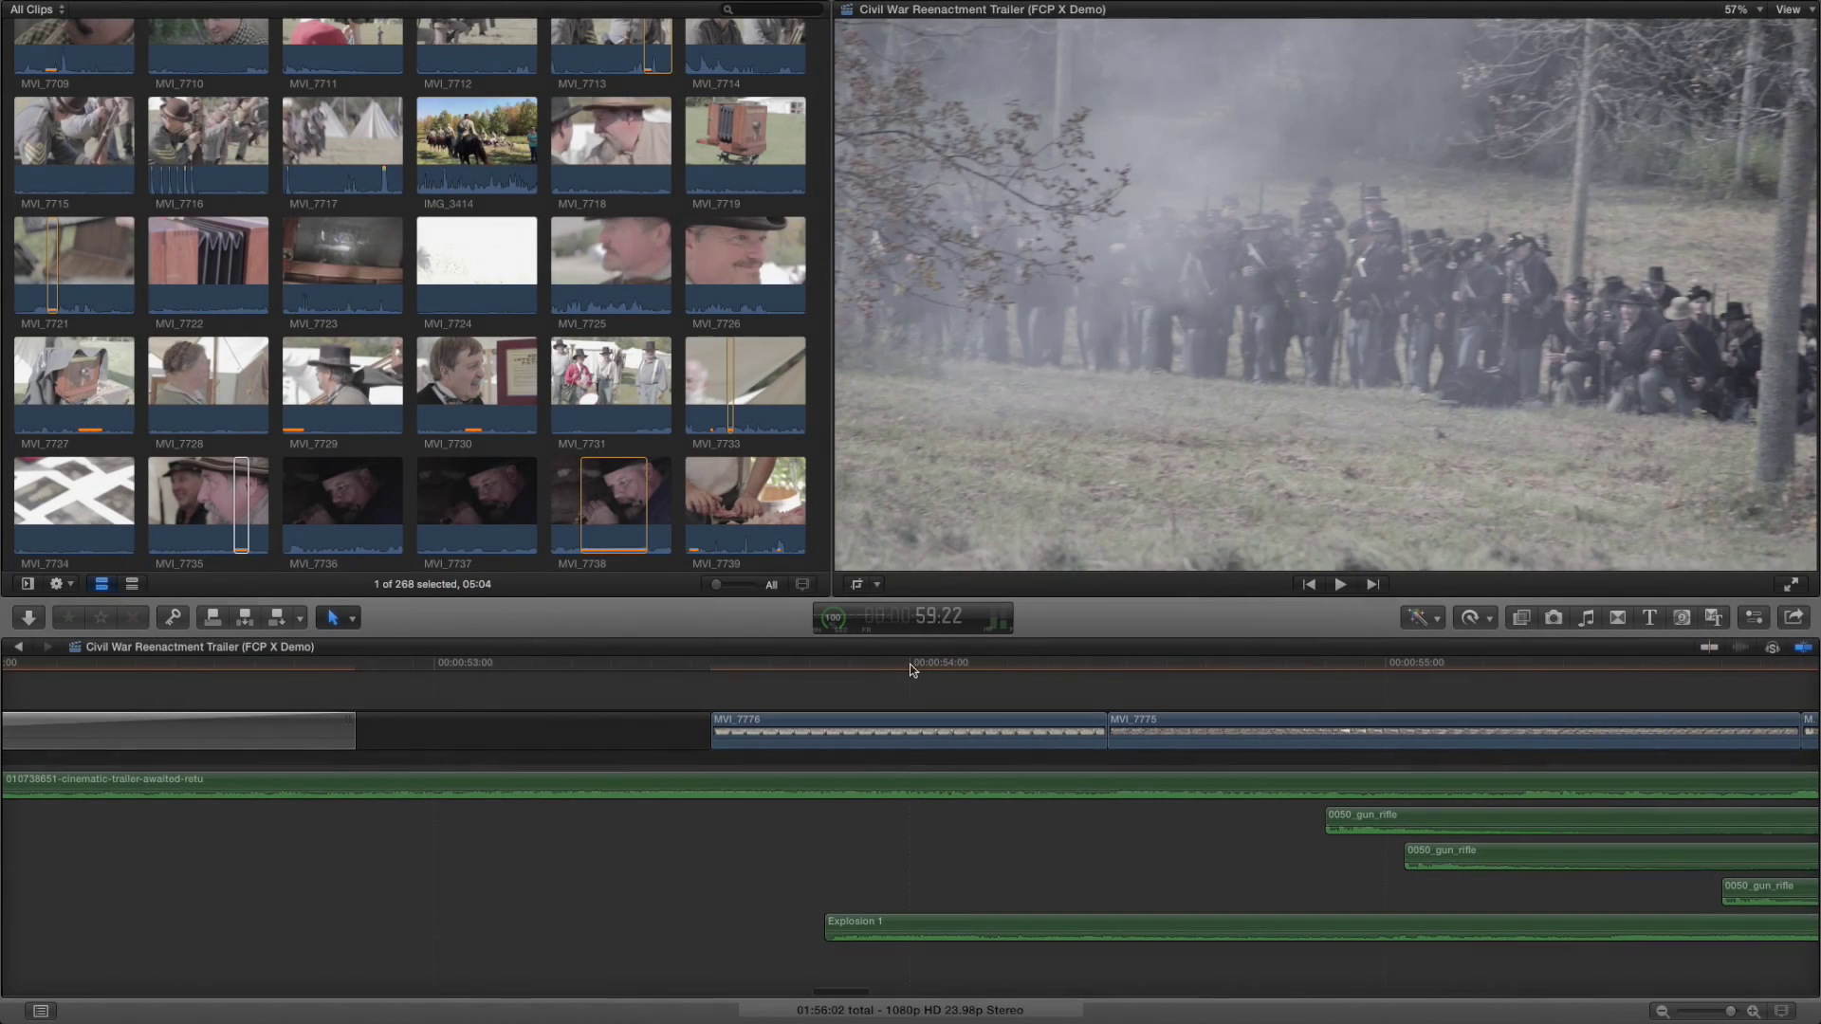
scroll(1166, 702, right, 5)
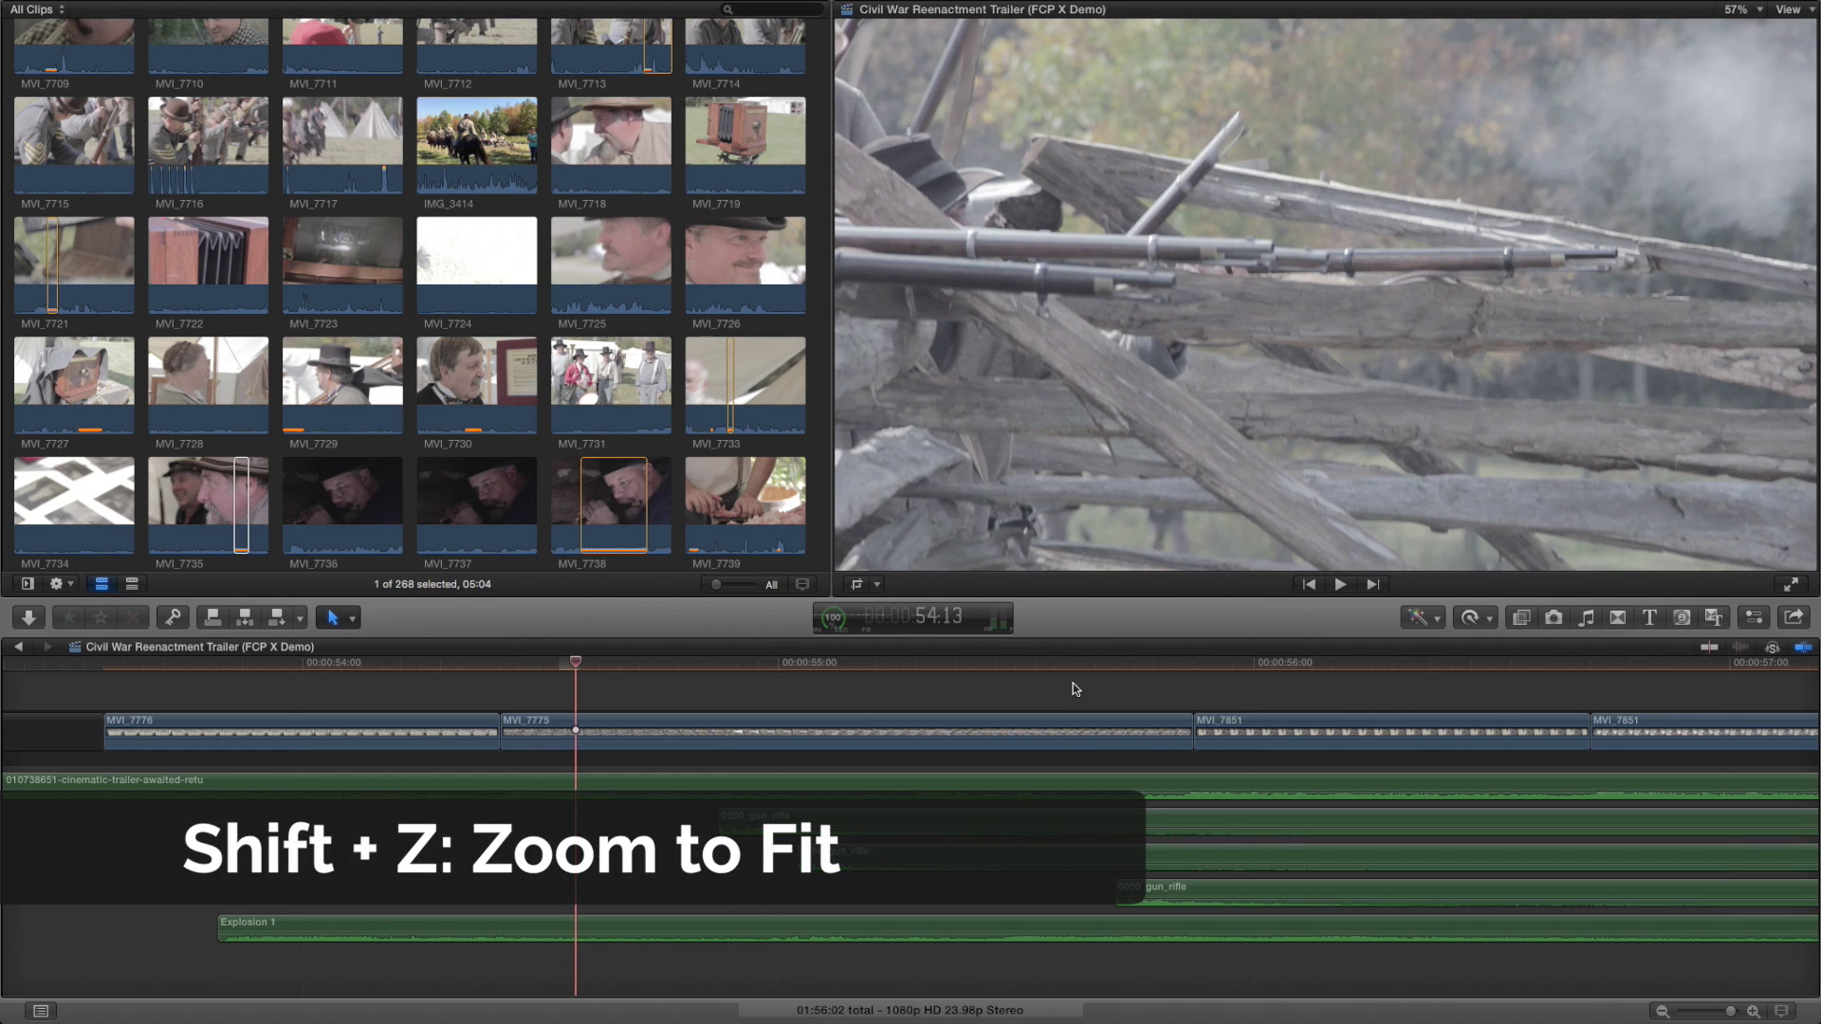
Zoom the timeline to fit the whole 01:56:02 Civil War Reenactment Trailer project
key(shift+z)
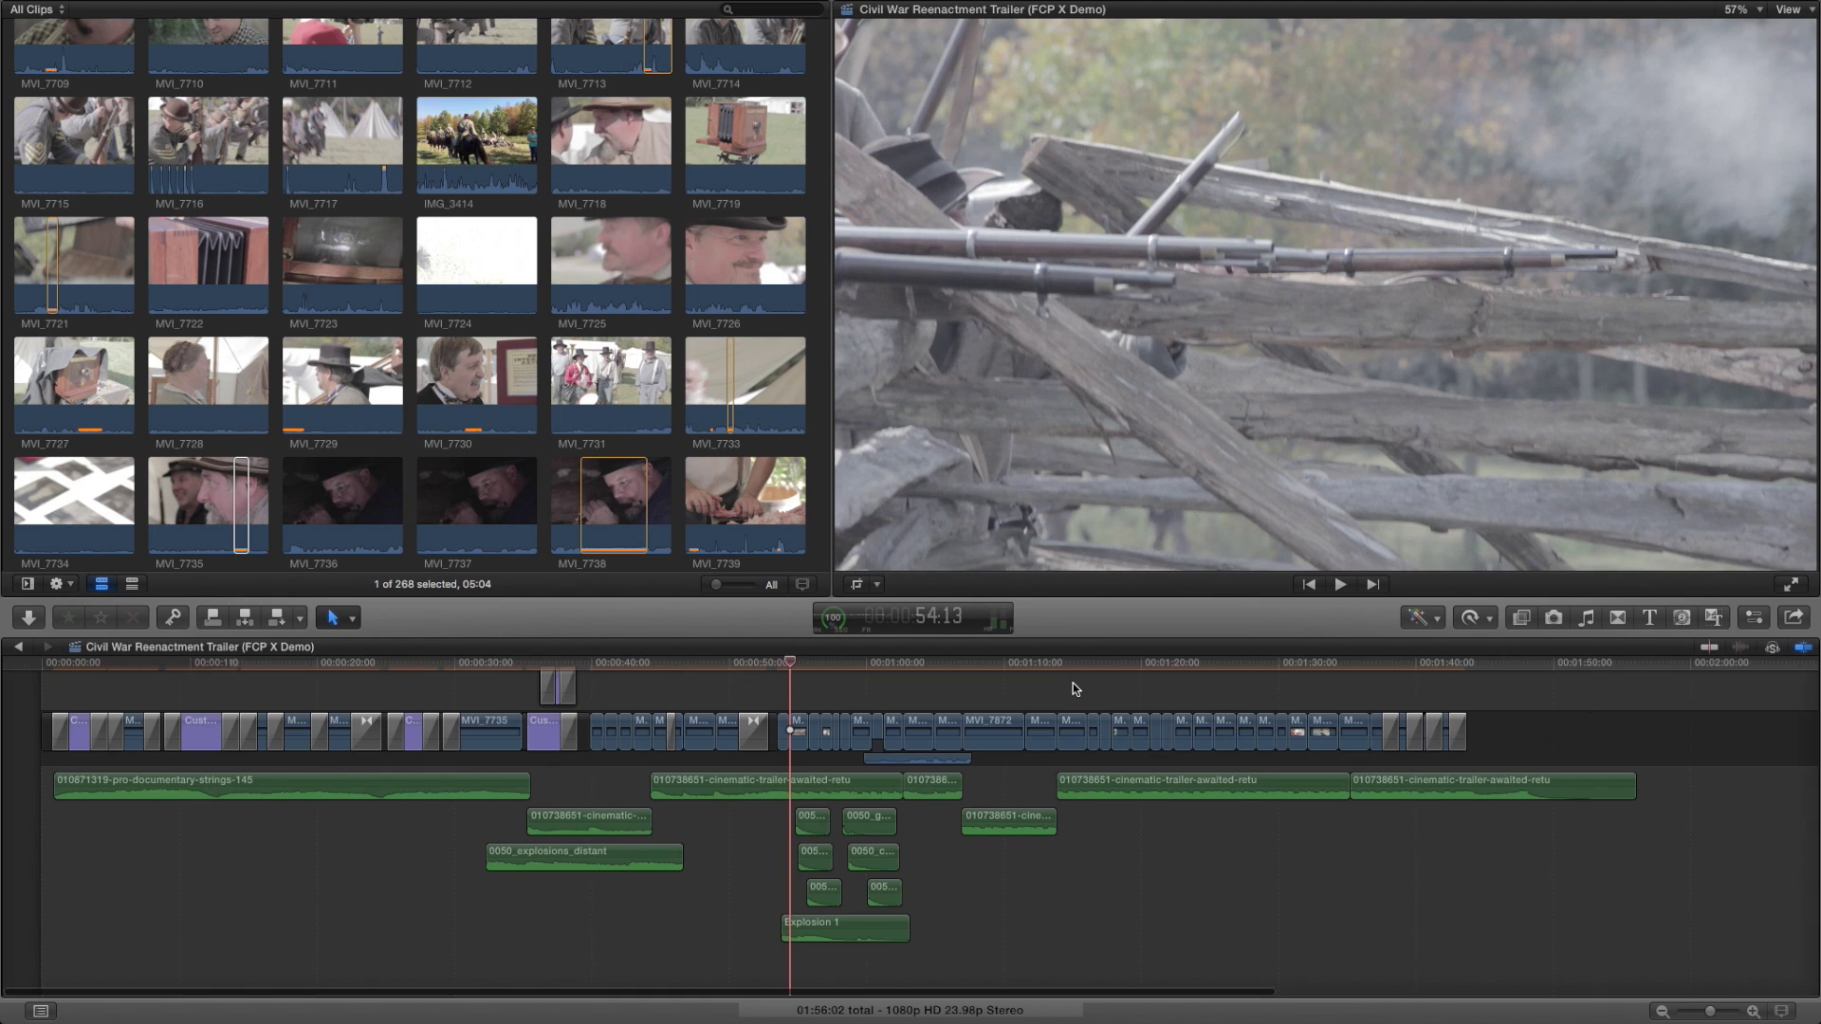
scroll(1072, 684, up, 3)
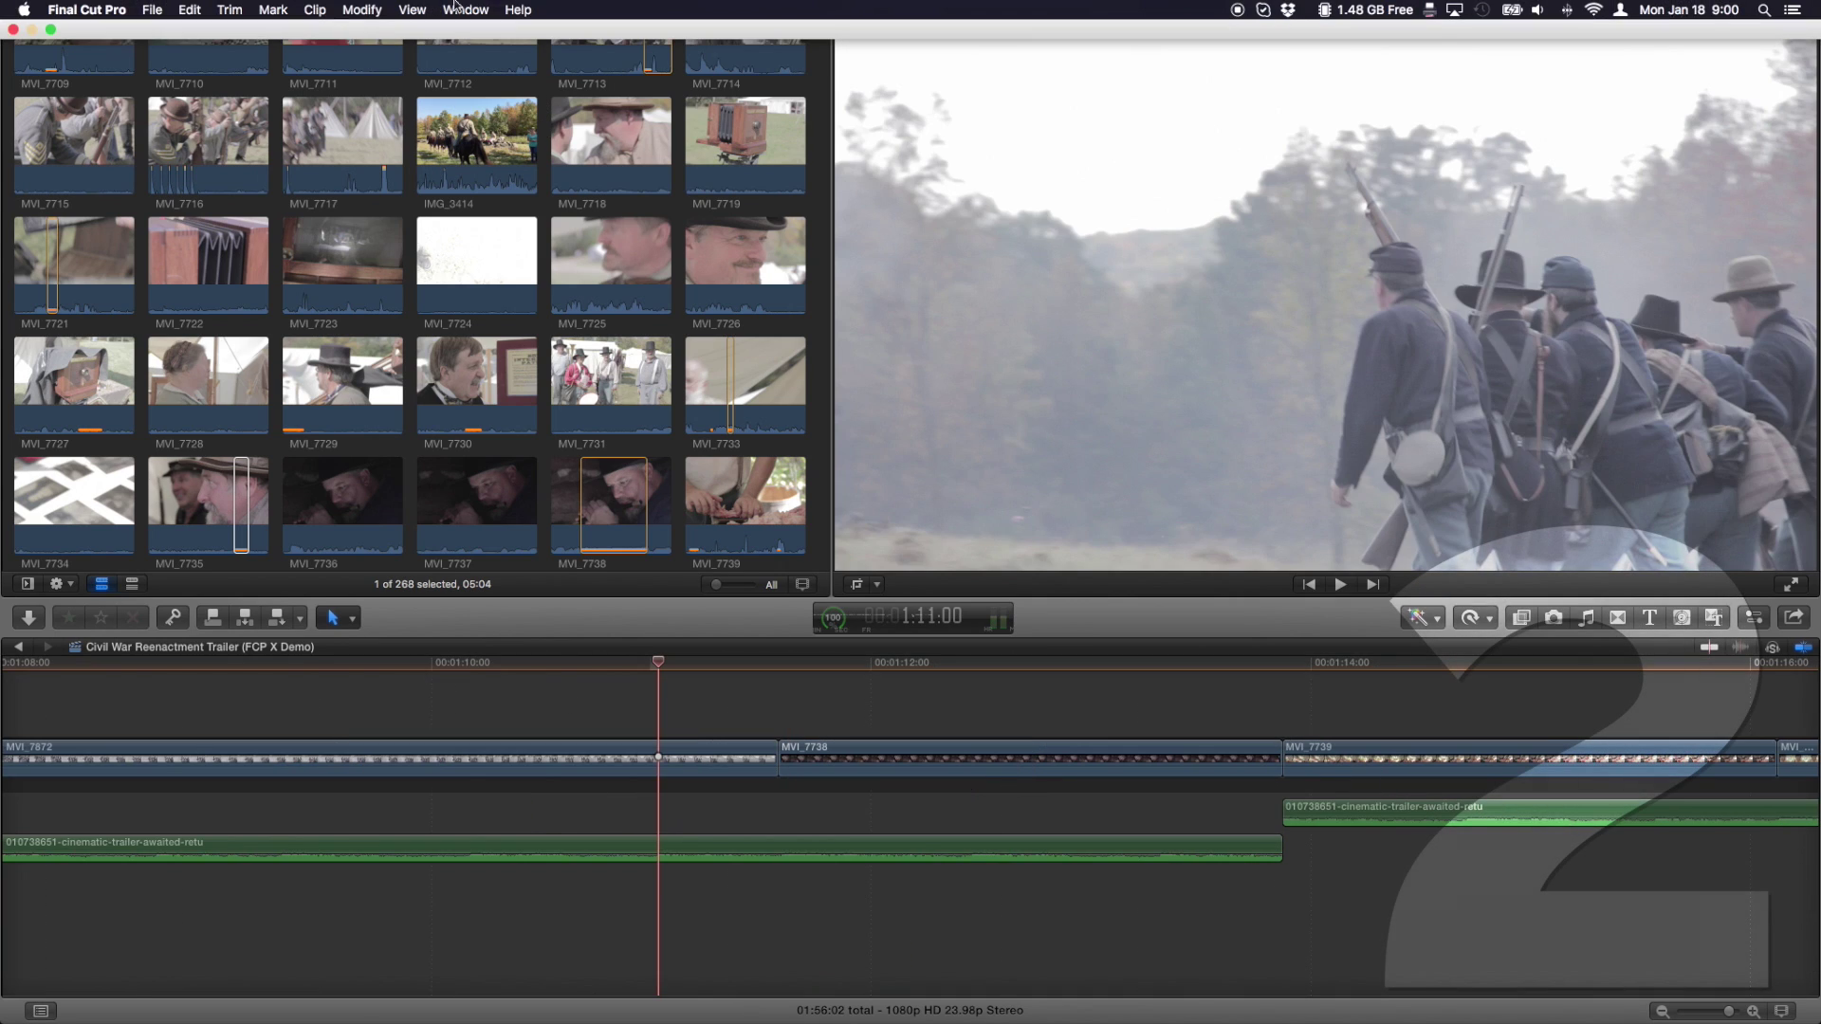
Turn on Loop Playback, finding it through a Help search for 'loop'
click(534, 8)
text(loop)
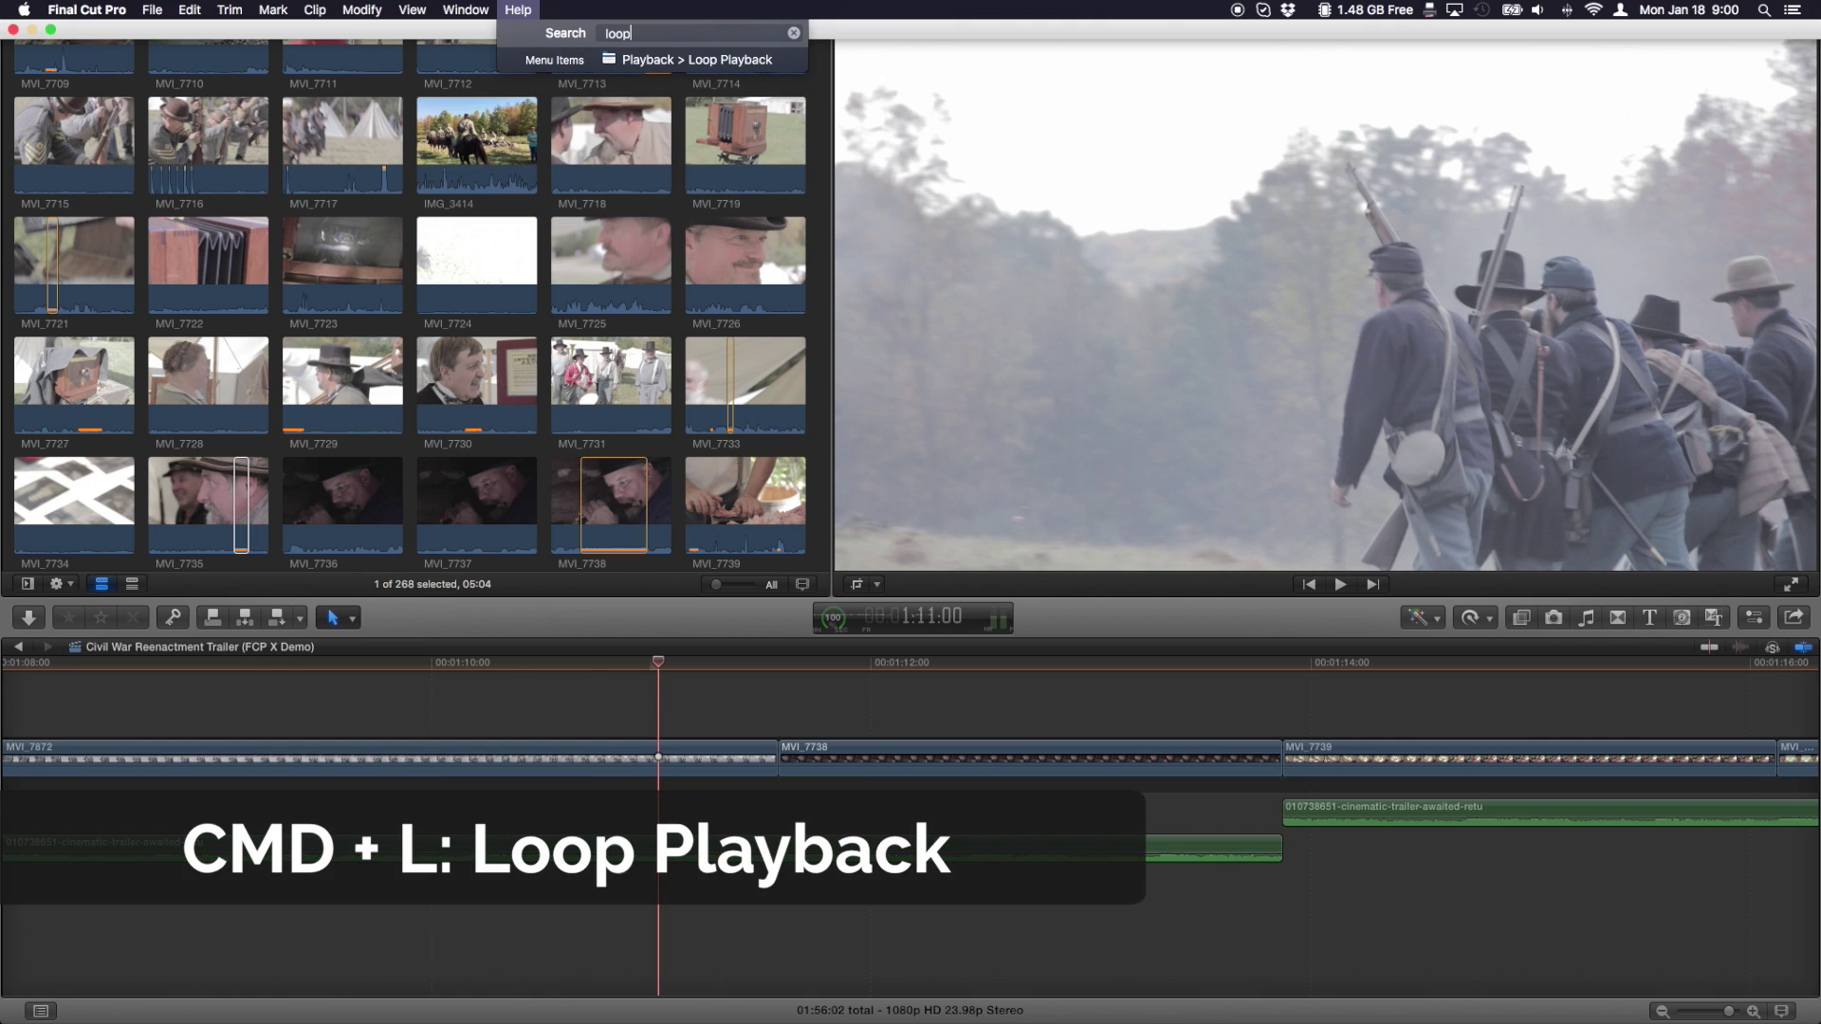
mouse_move(595, 69)
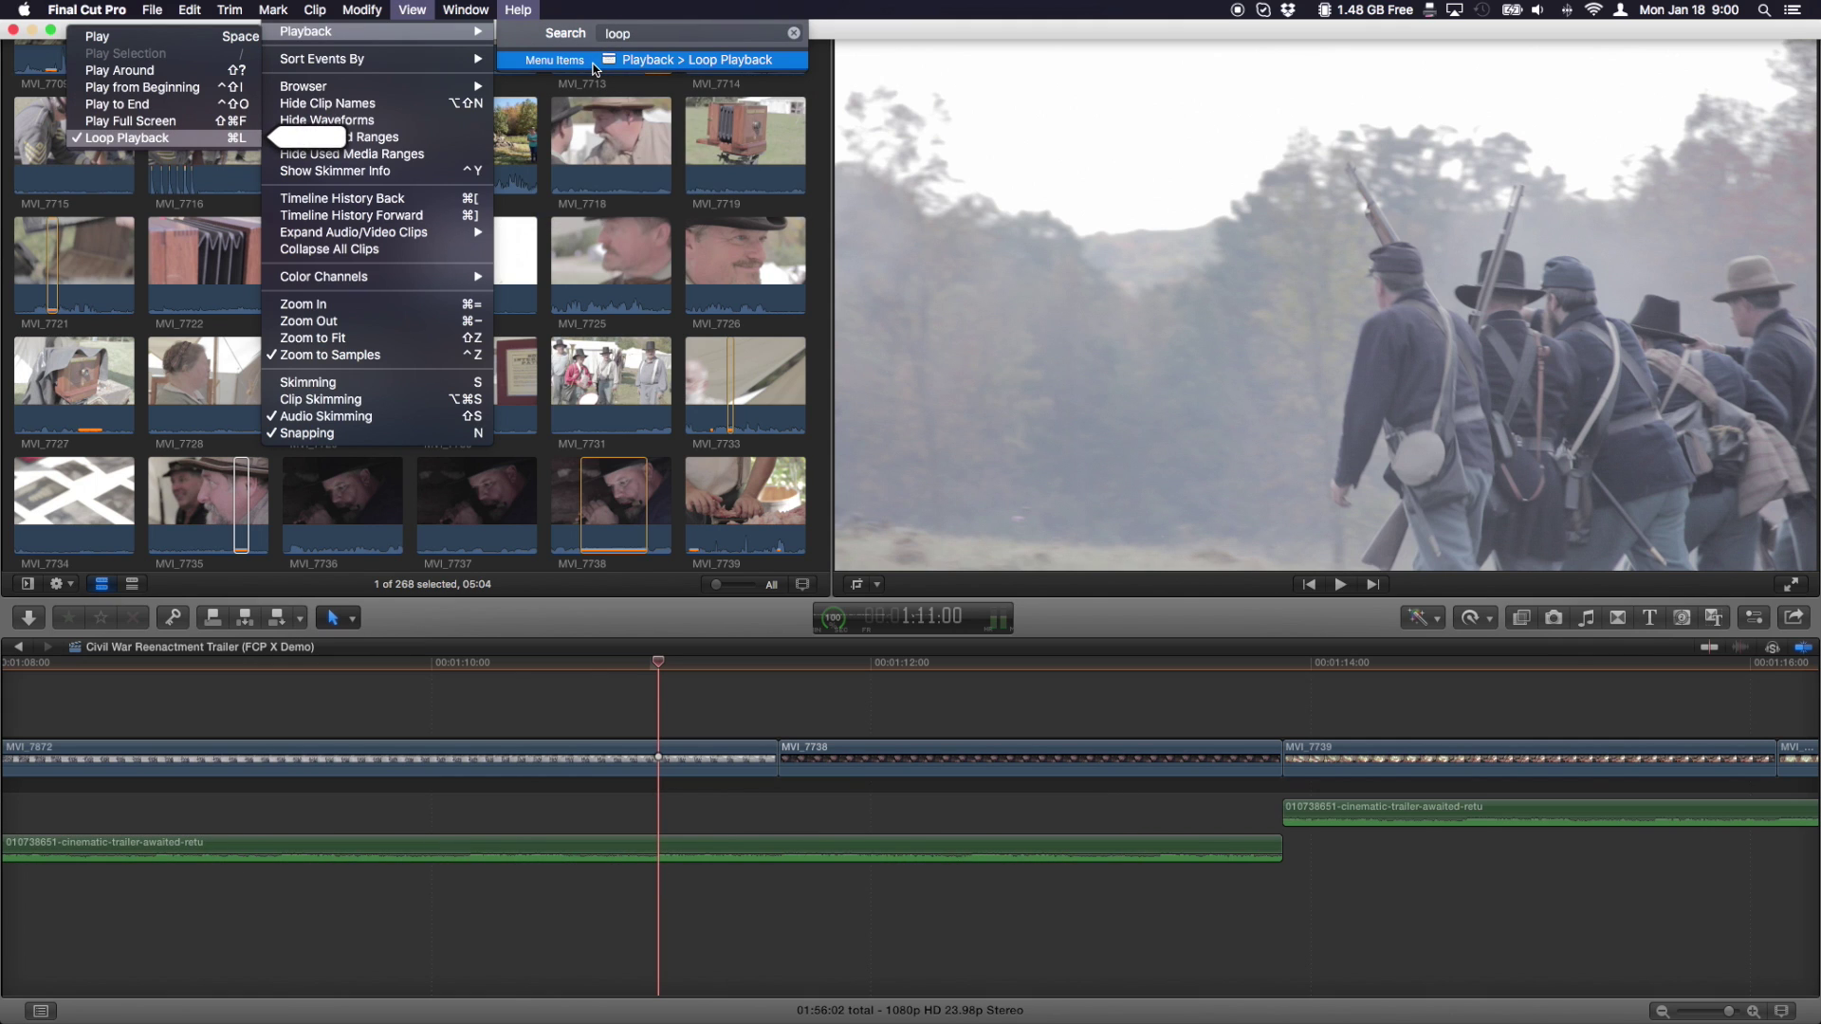
click(804, 721)
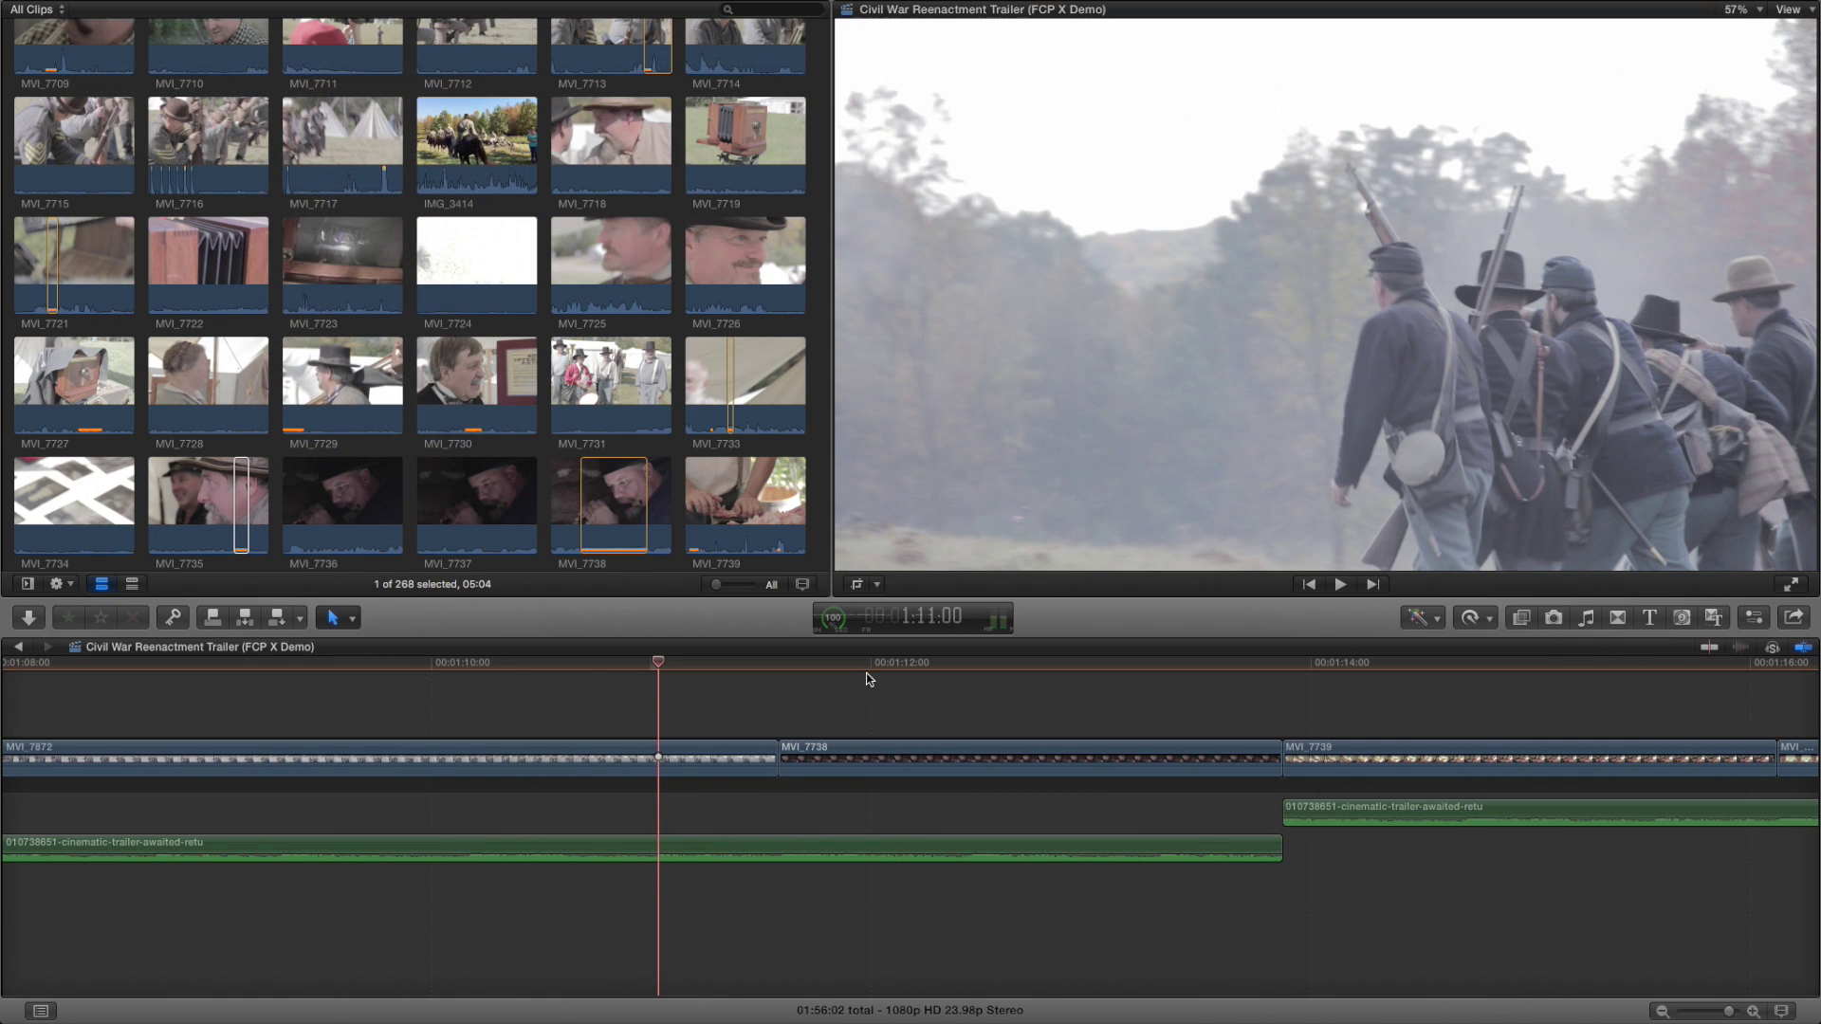
Select clip MVI_7738 and play back only that selection
click(931, 664)
click(967, 759)
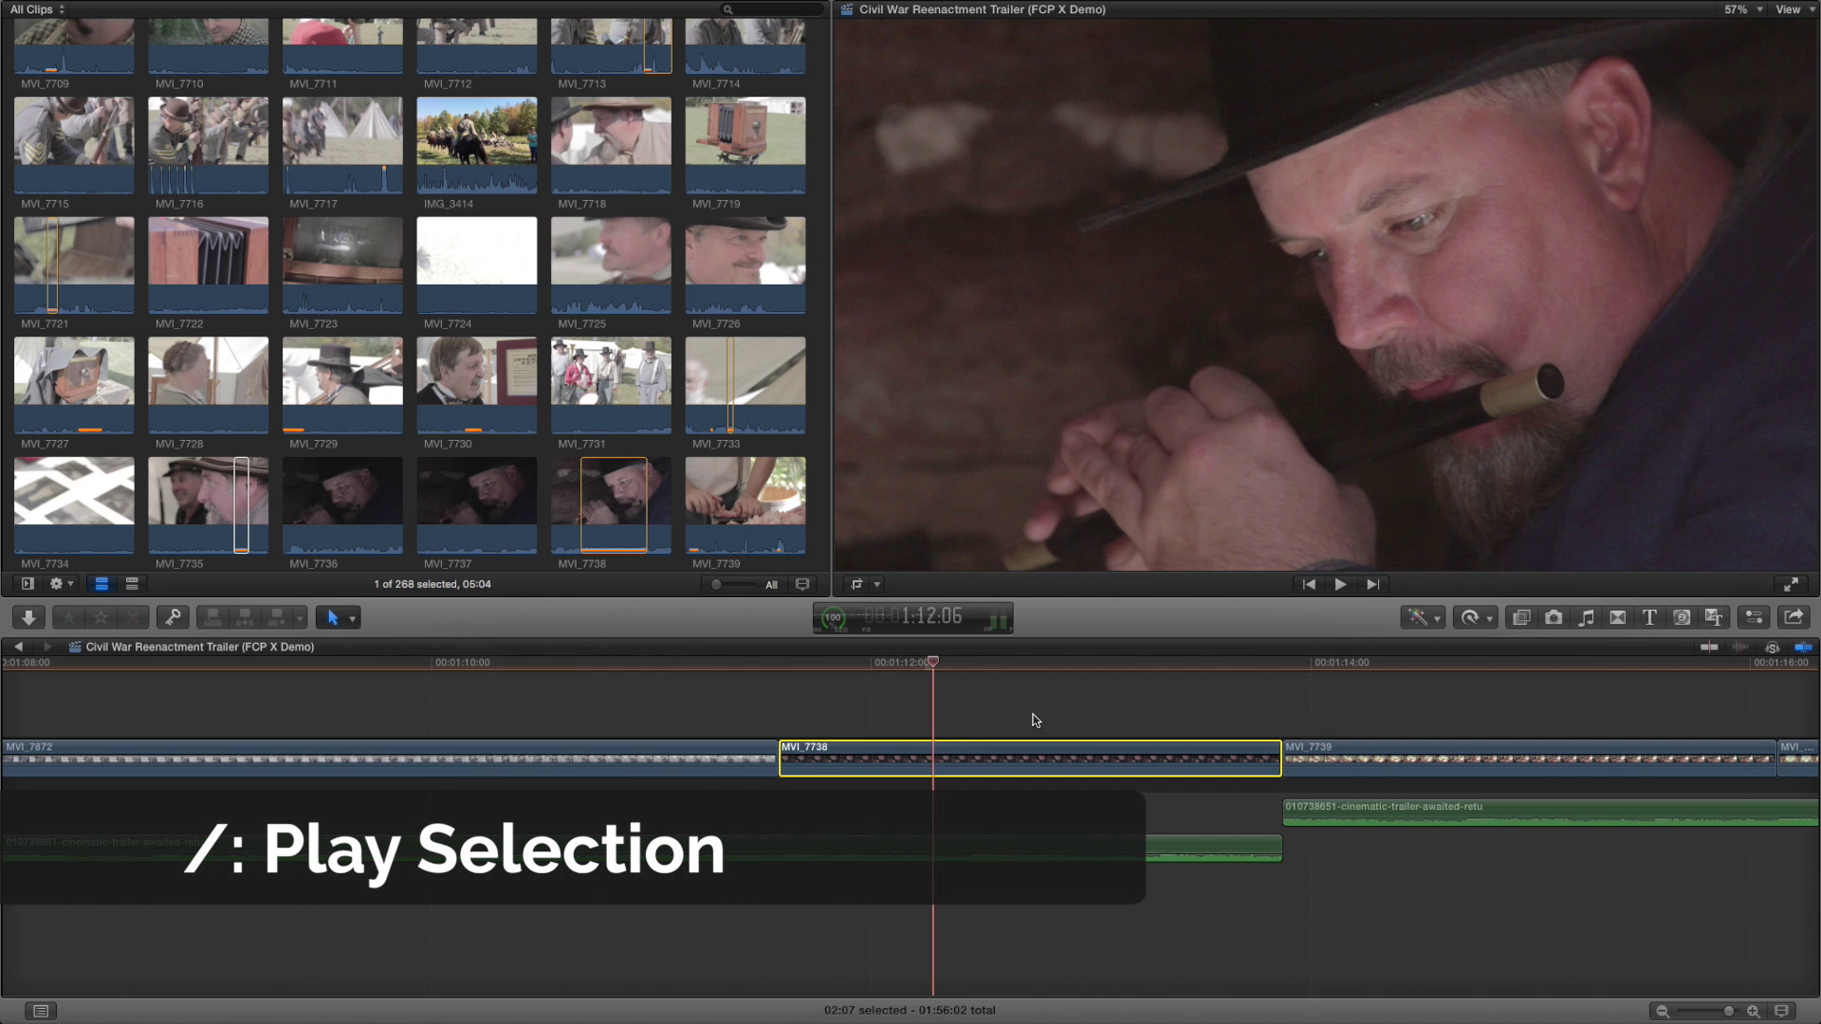
key(slash)
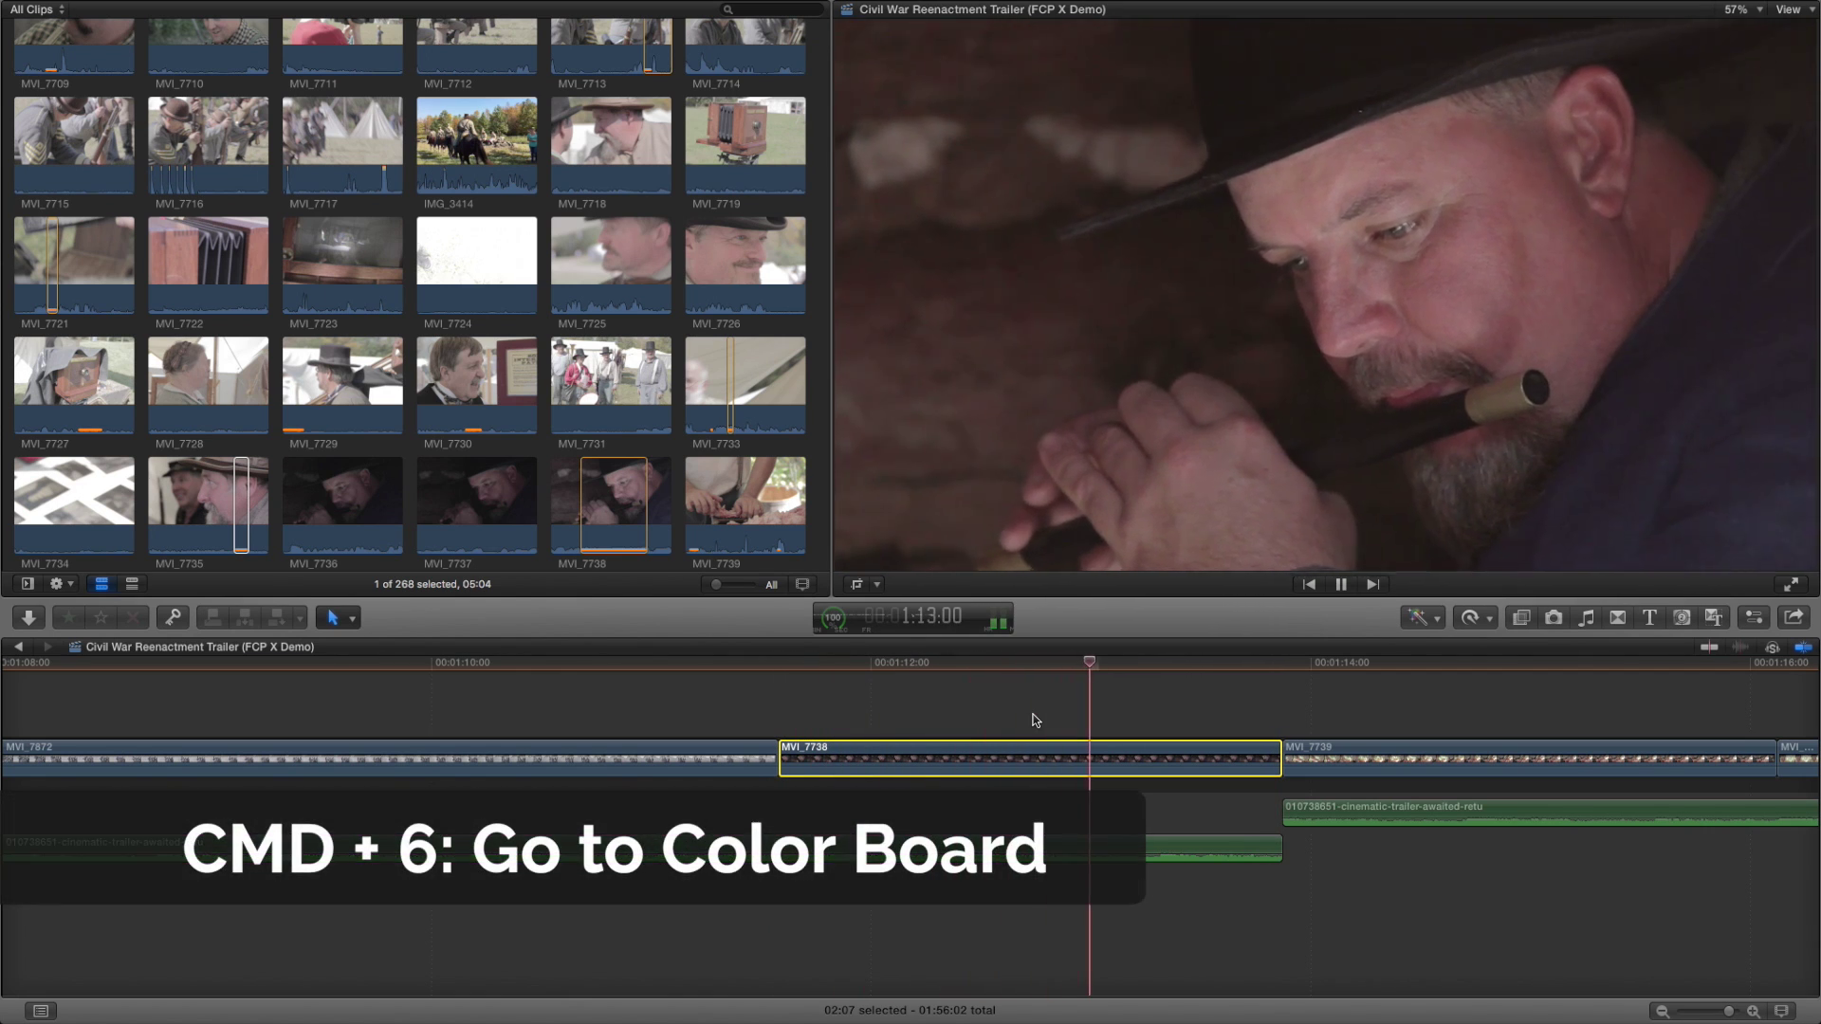
Lower MVI_7738's midtones from -6 % to -12 % on the Color Board beside the RGB Parade
key(super+6)
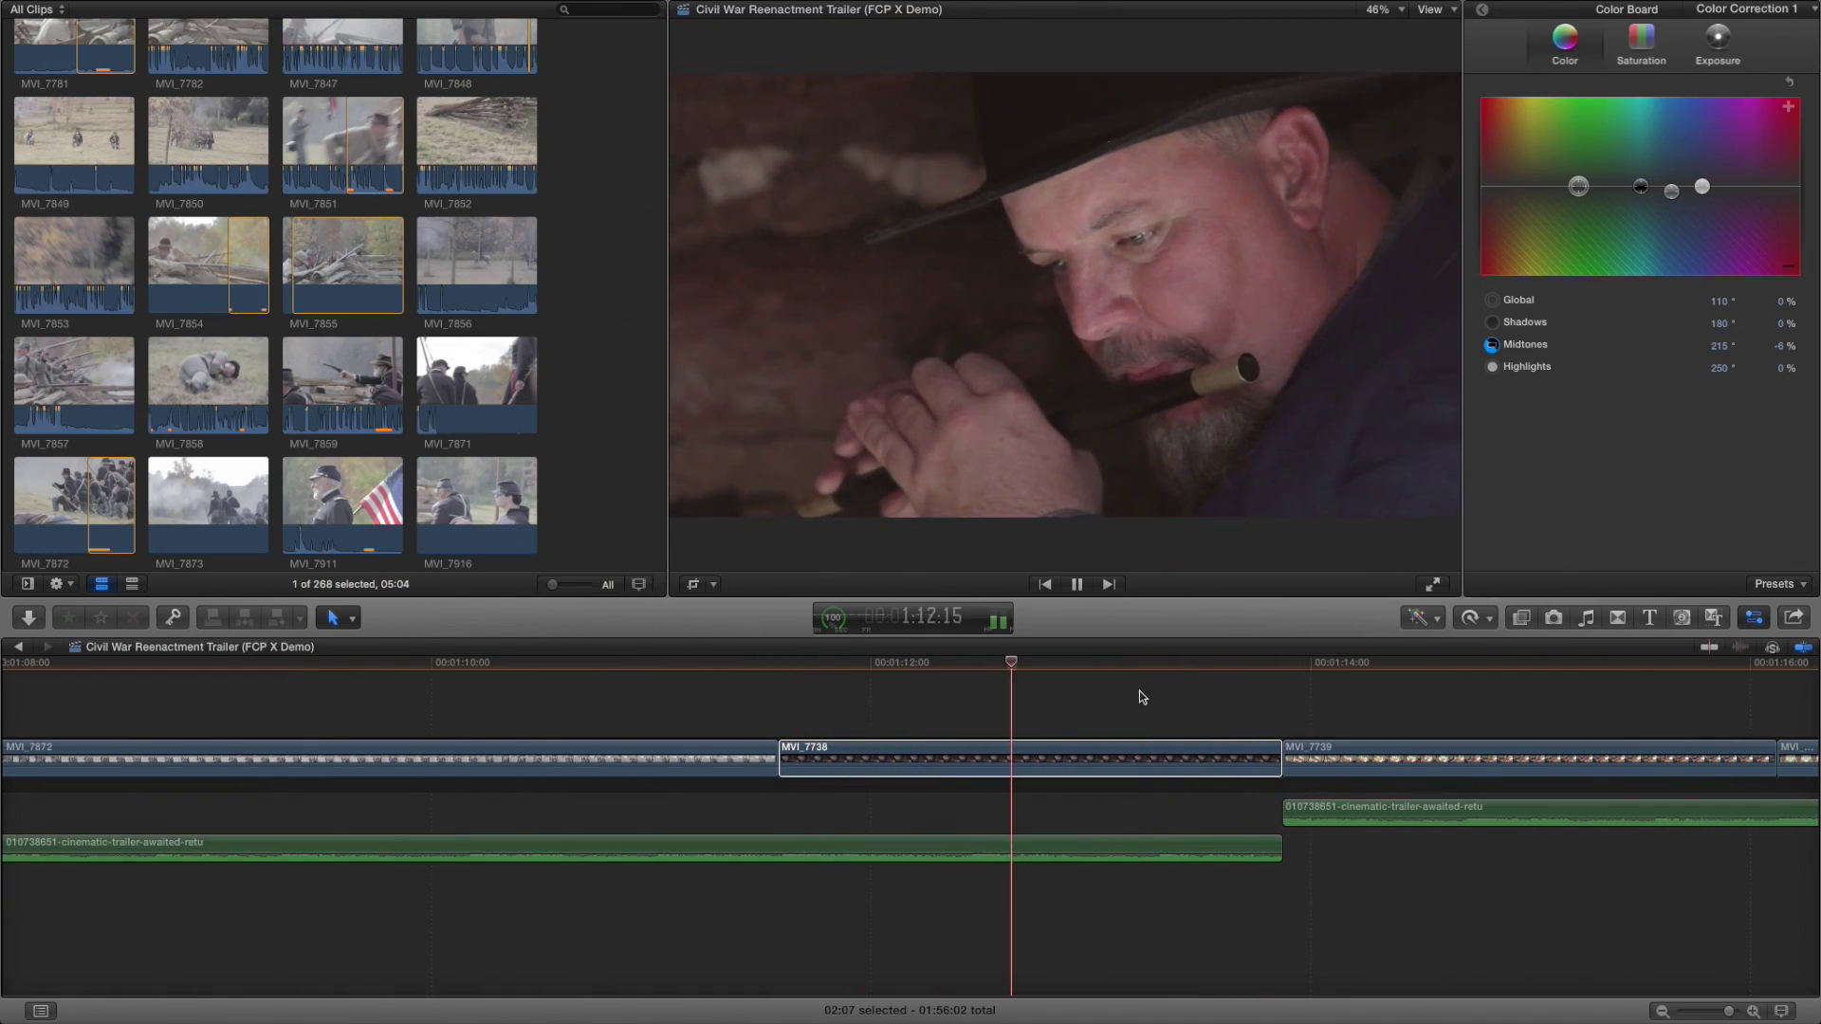
key(super+7)
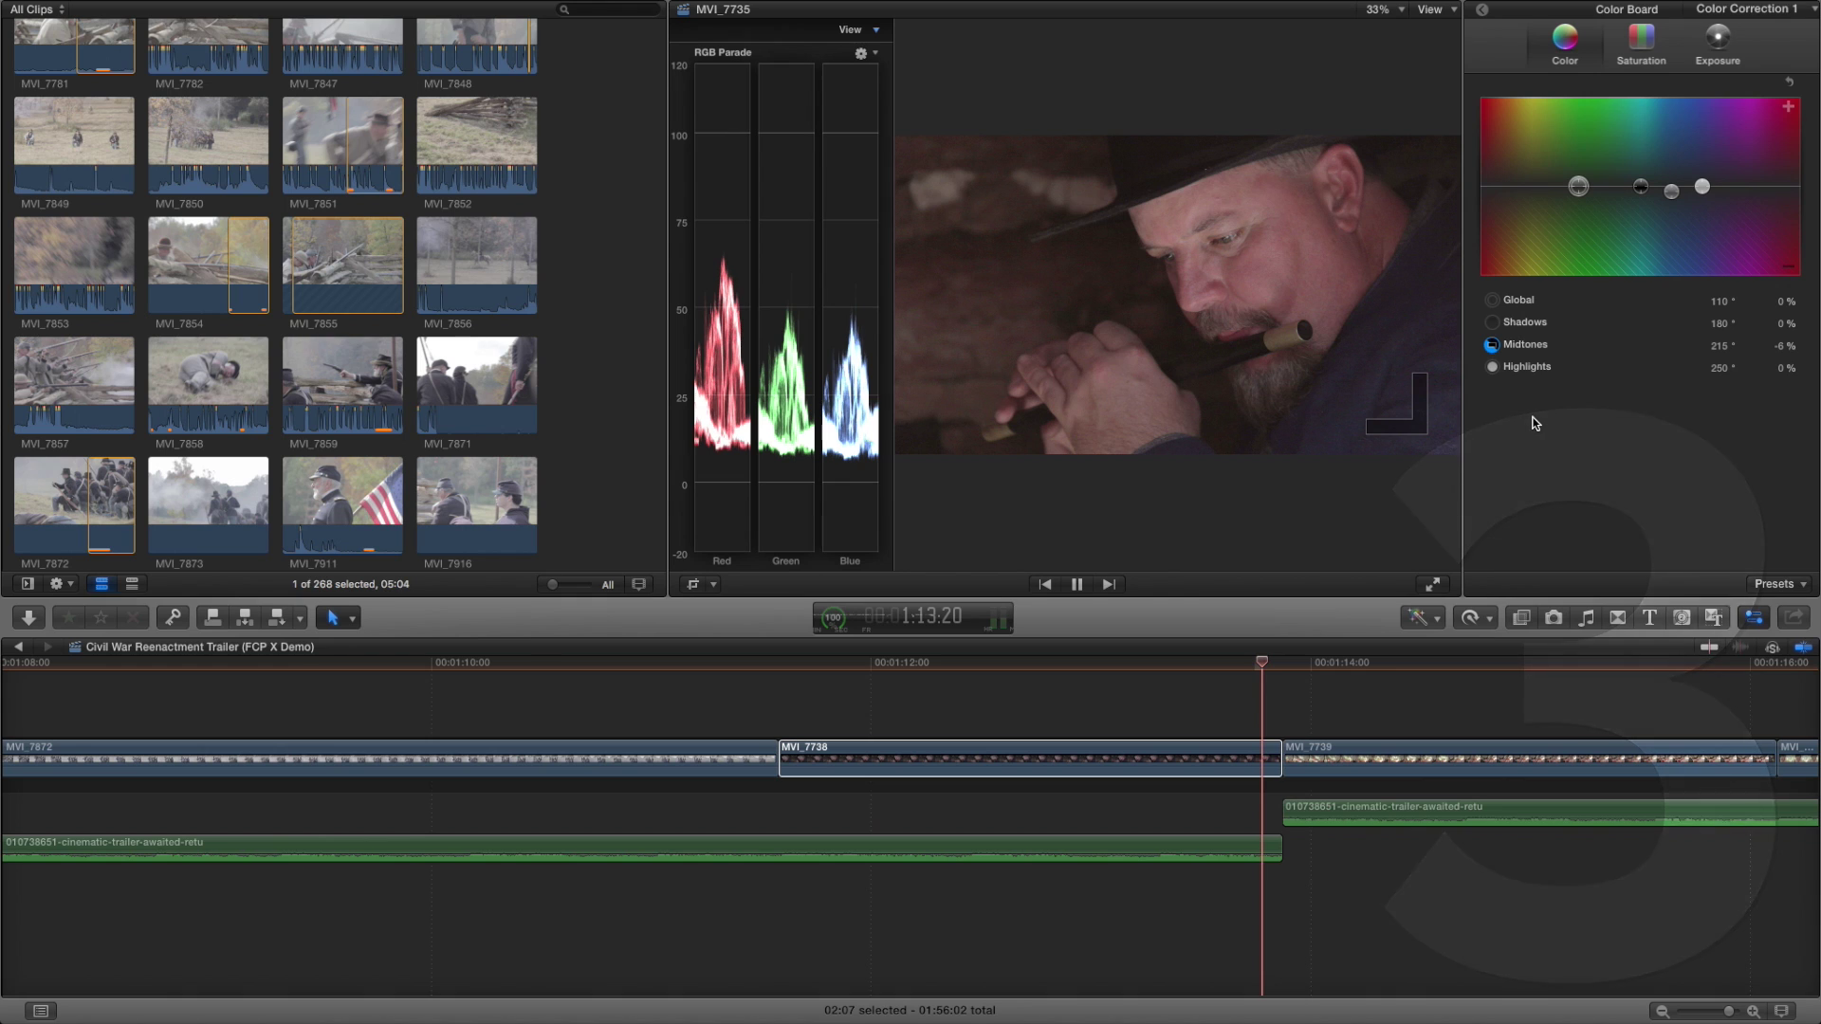
click(1193, 755)
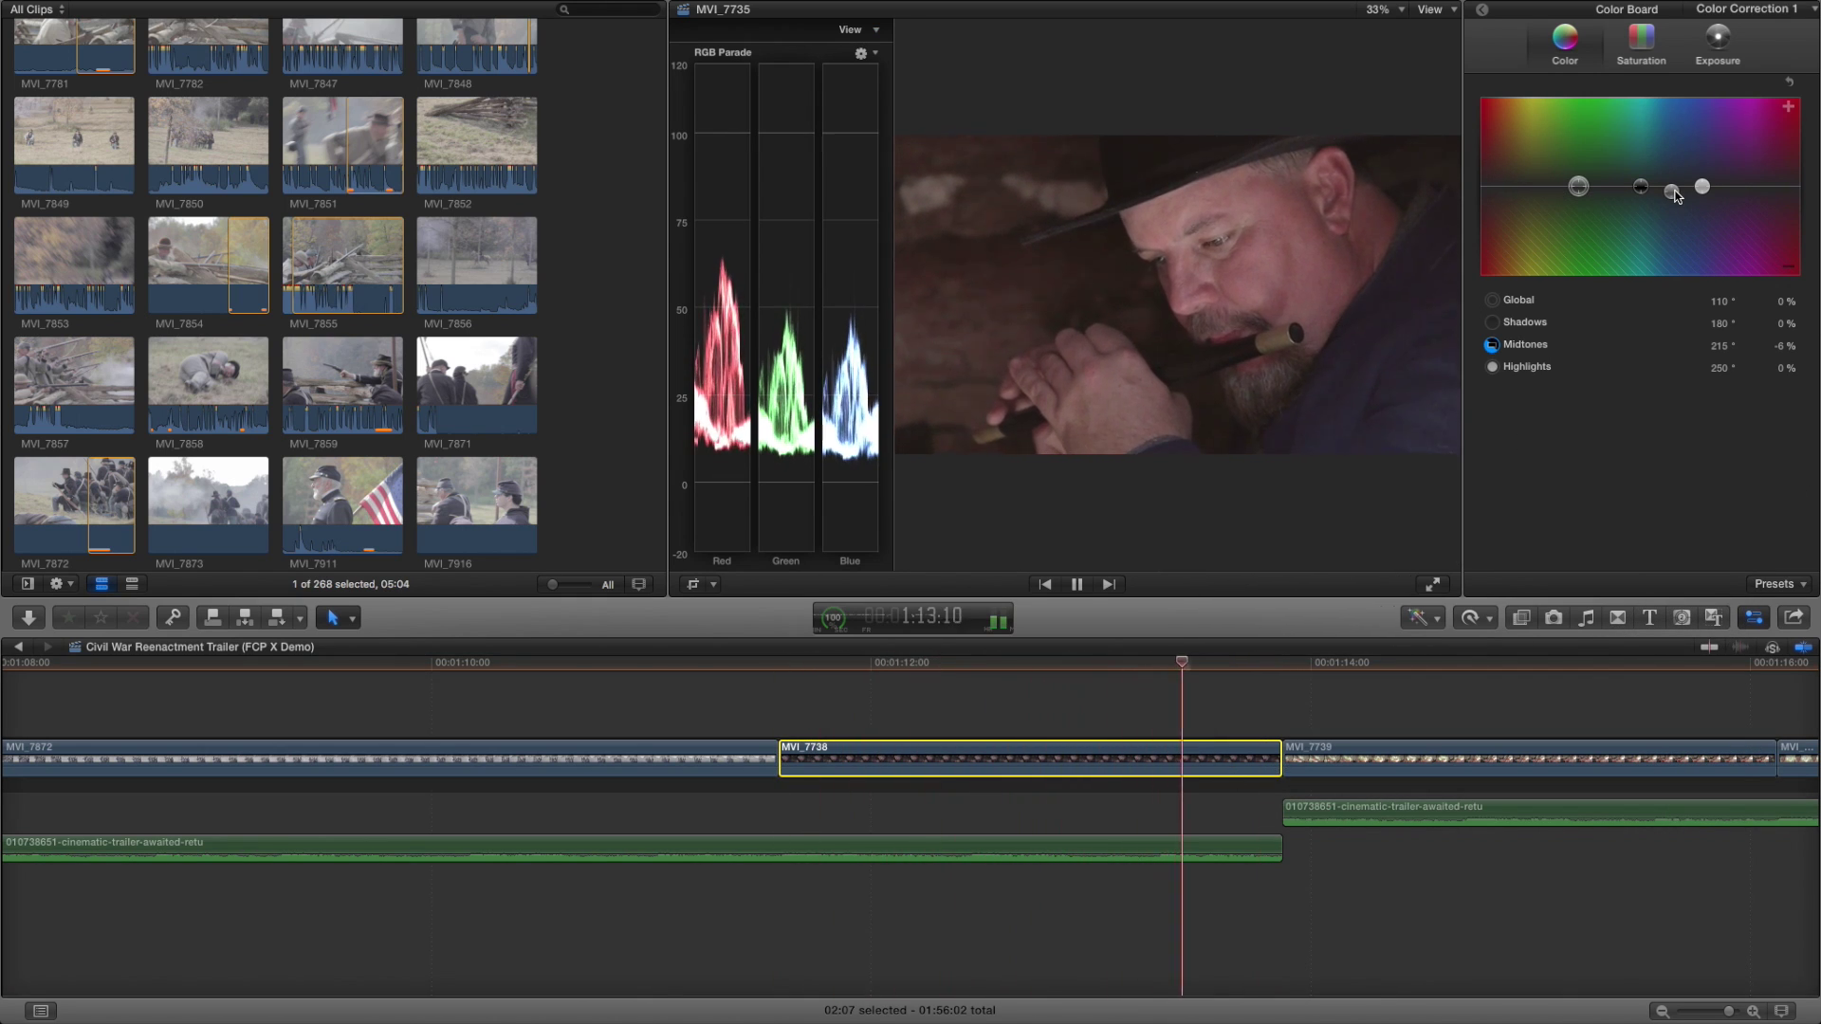
drag(1672, 189, 1672, 200)
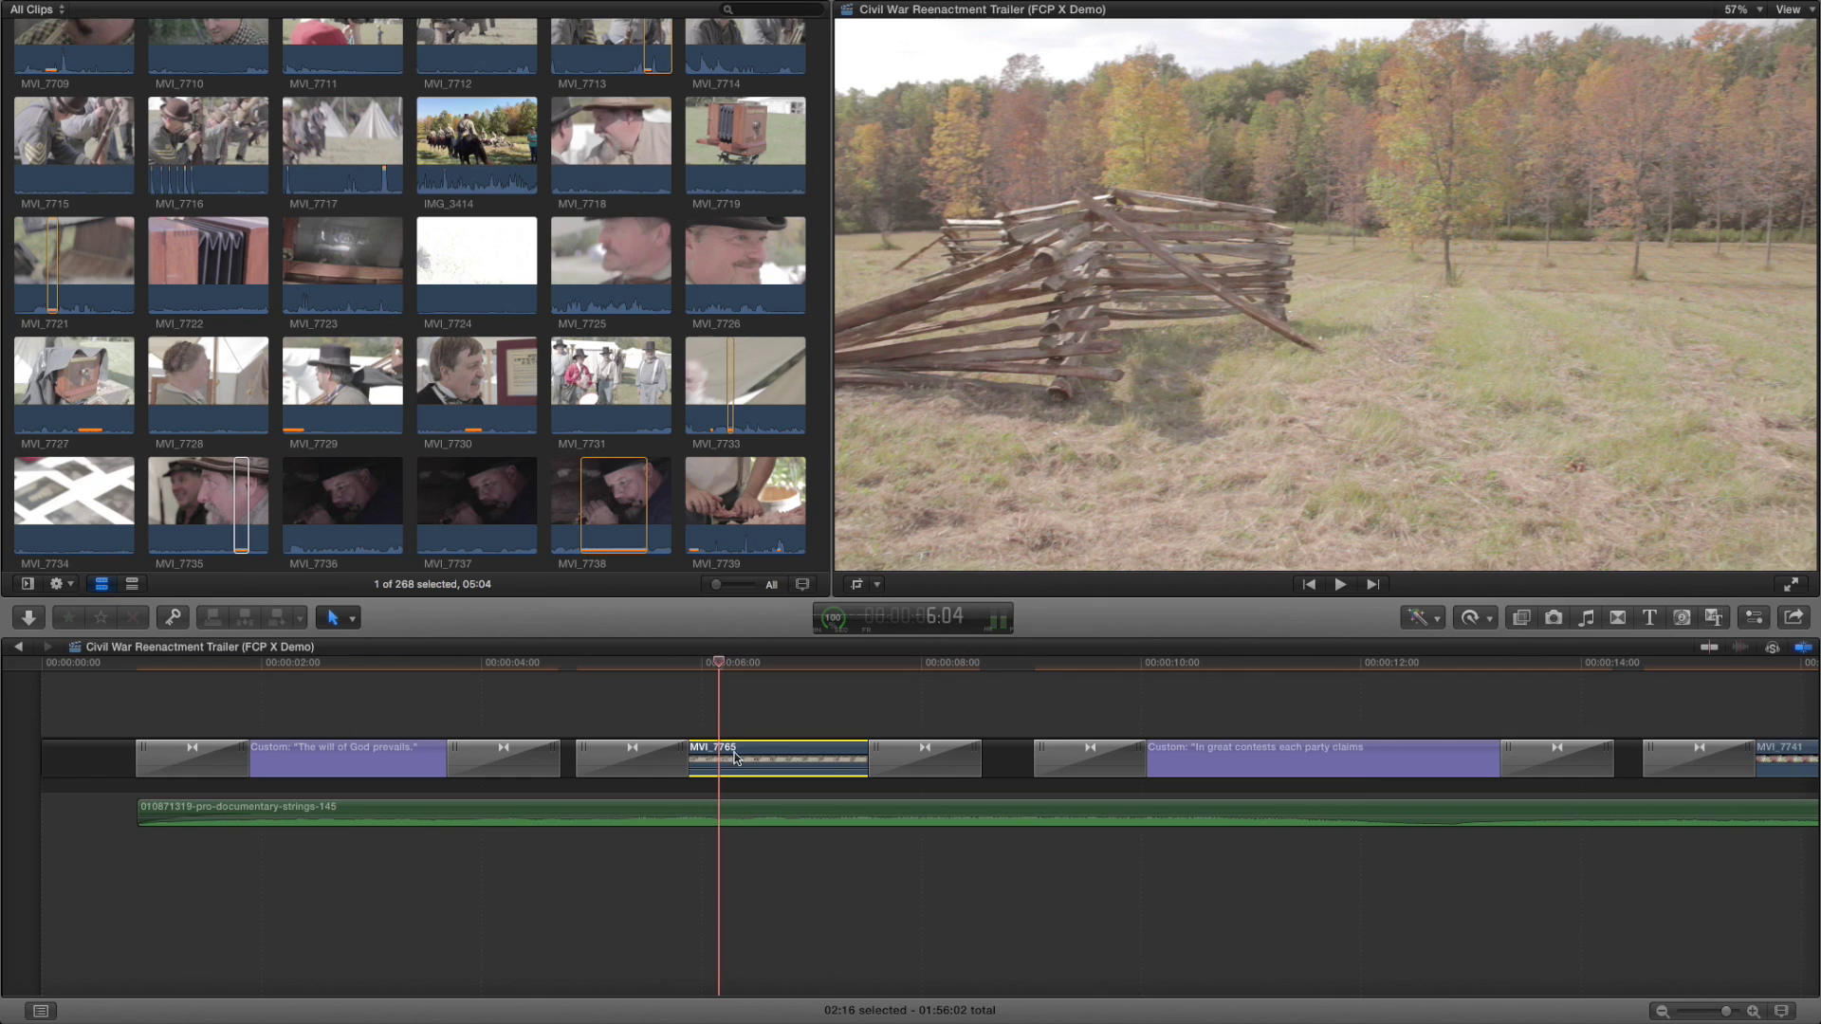
Replace MVI_7765 and its surrounding transitions with a gap, undoing a plain delete first
super+click(667, 761)
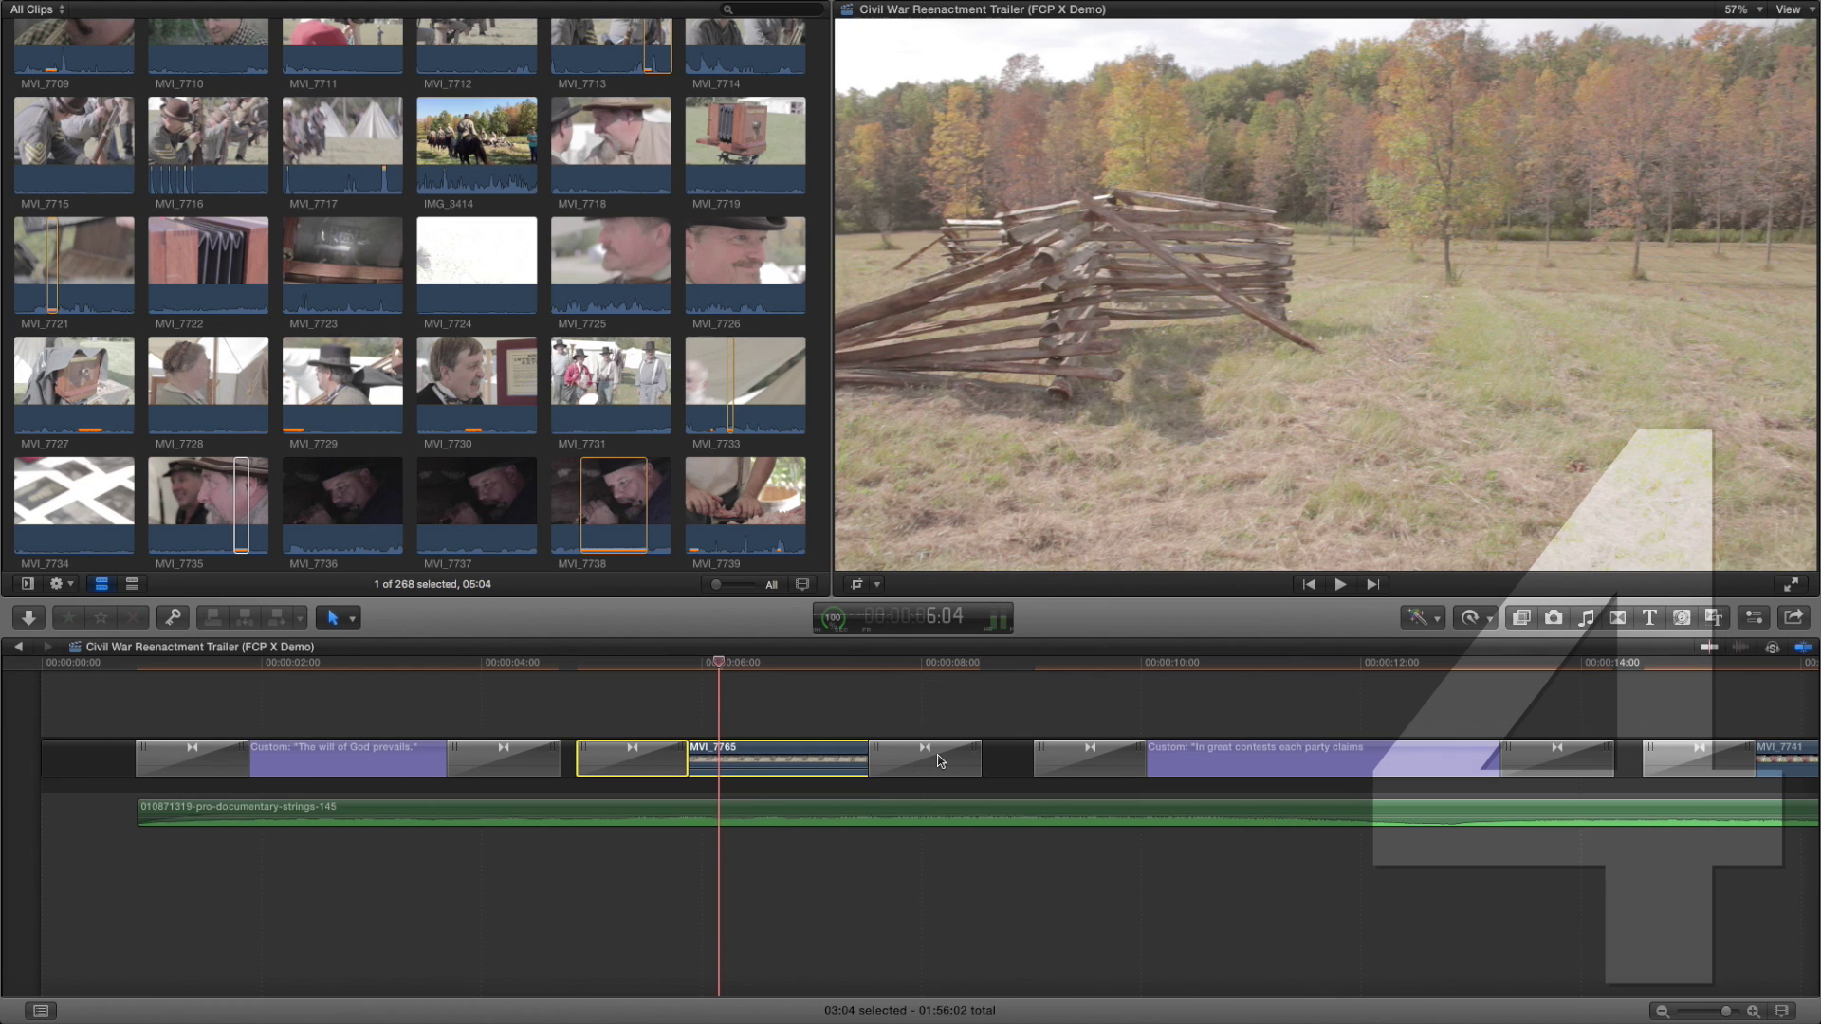
key(Delete)
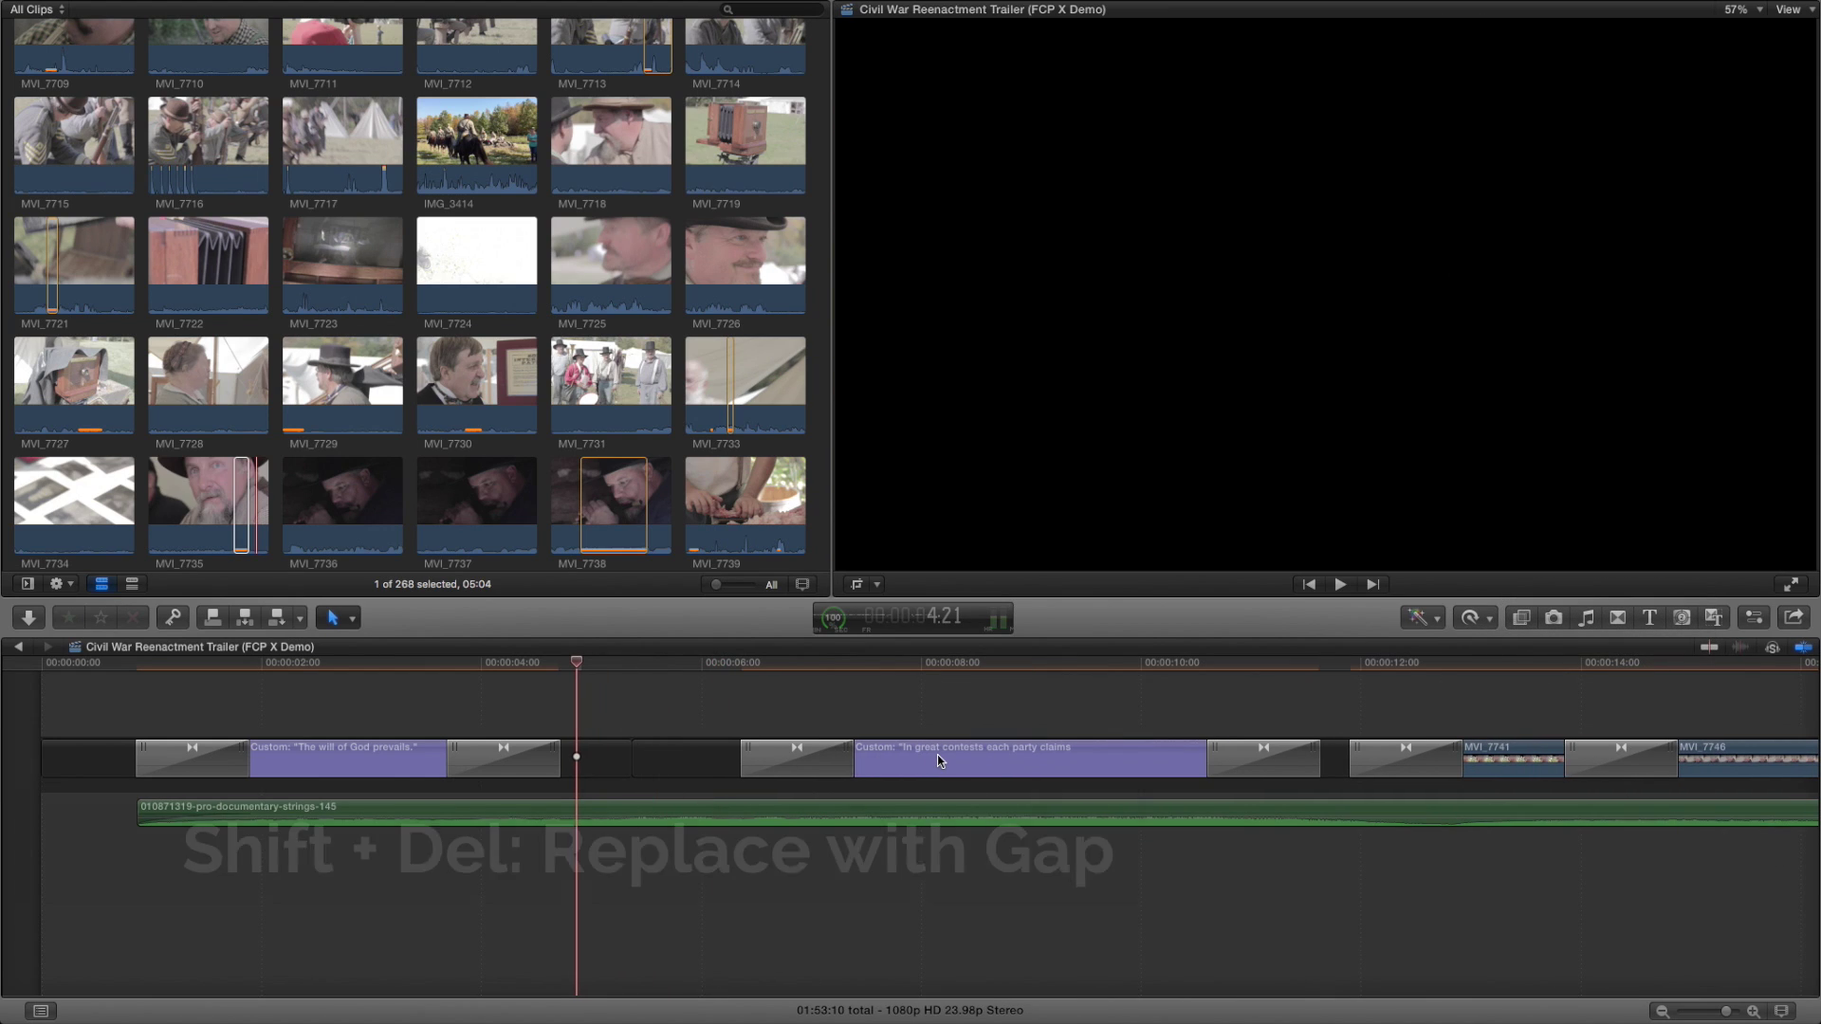
key(super+z)
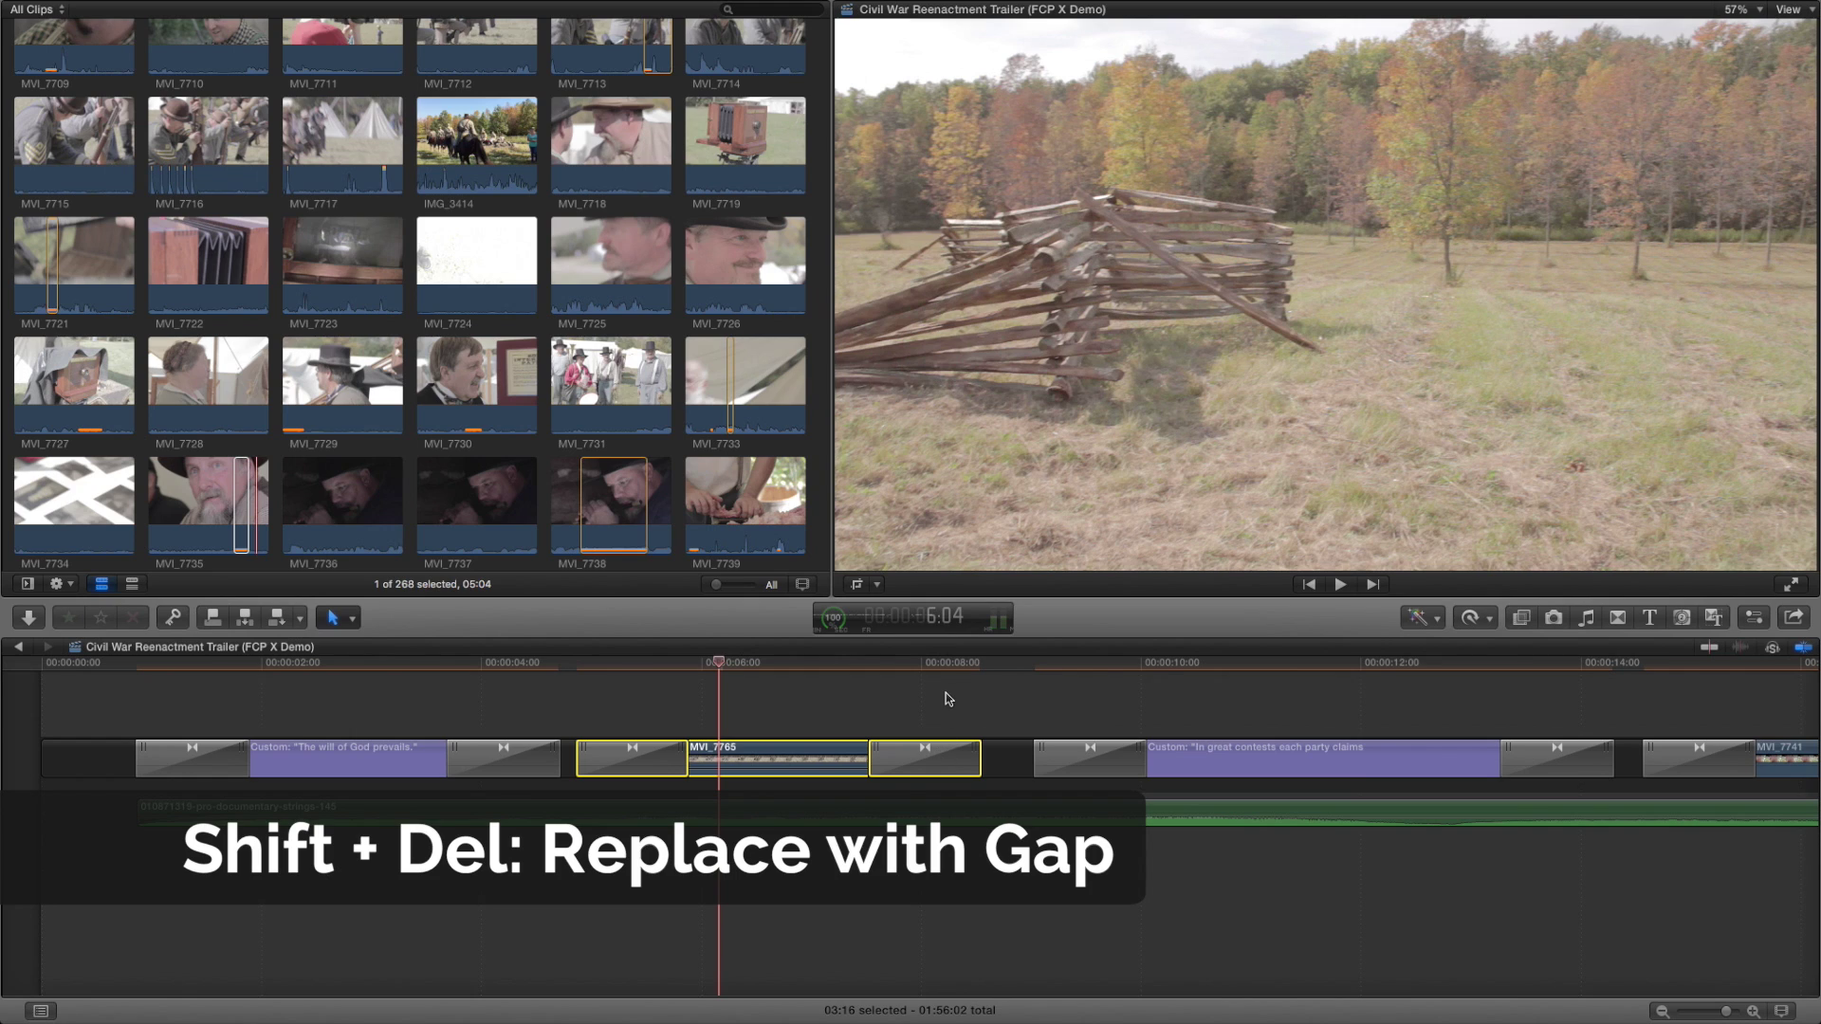
key(shift+Delete)
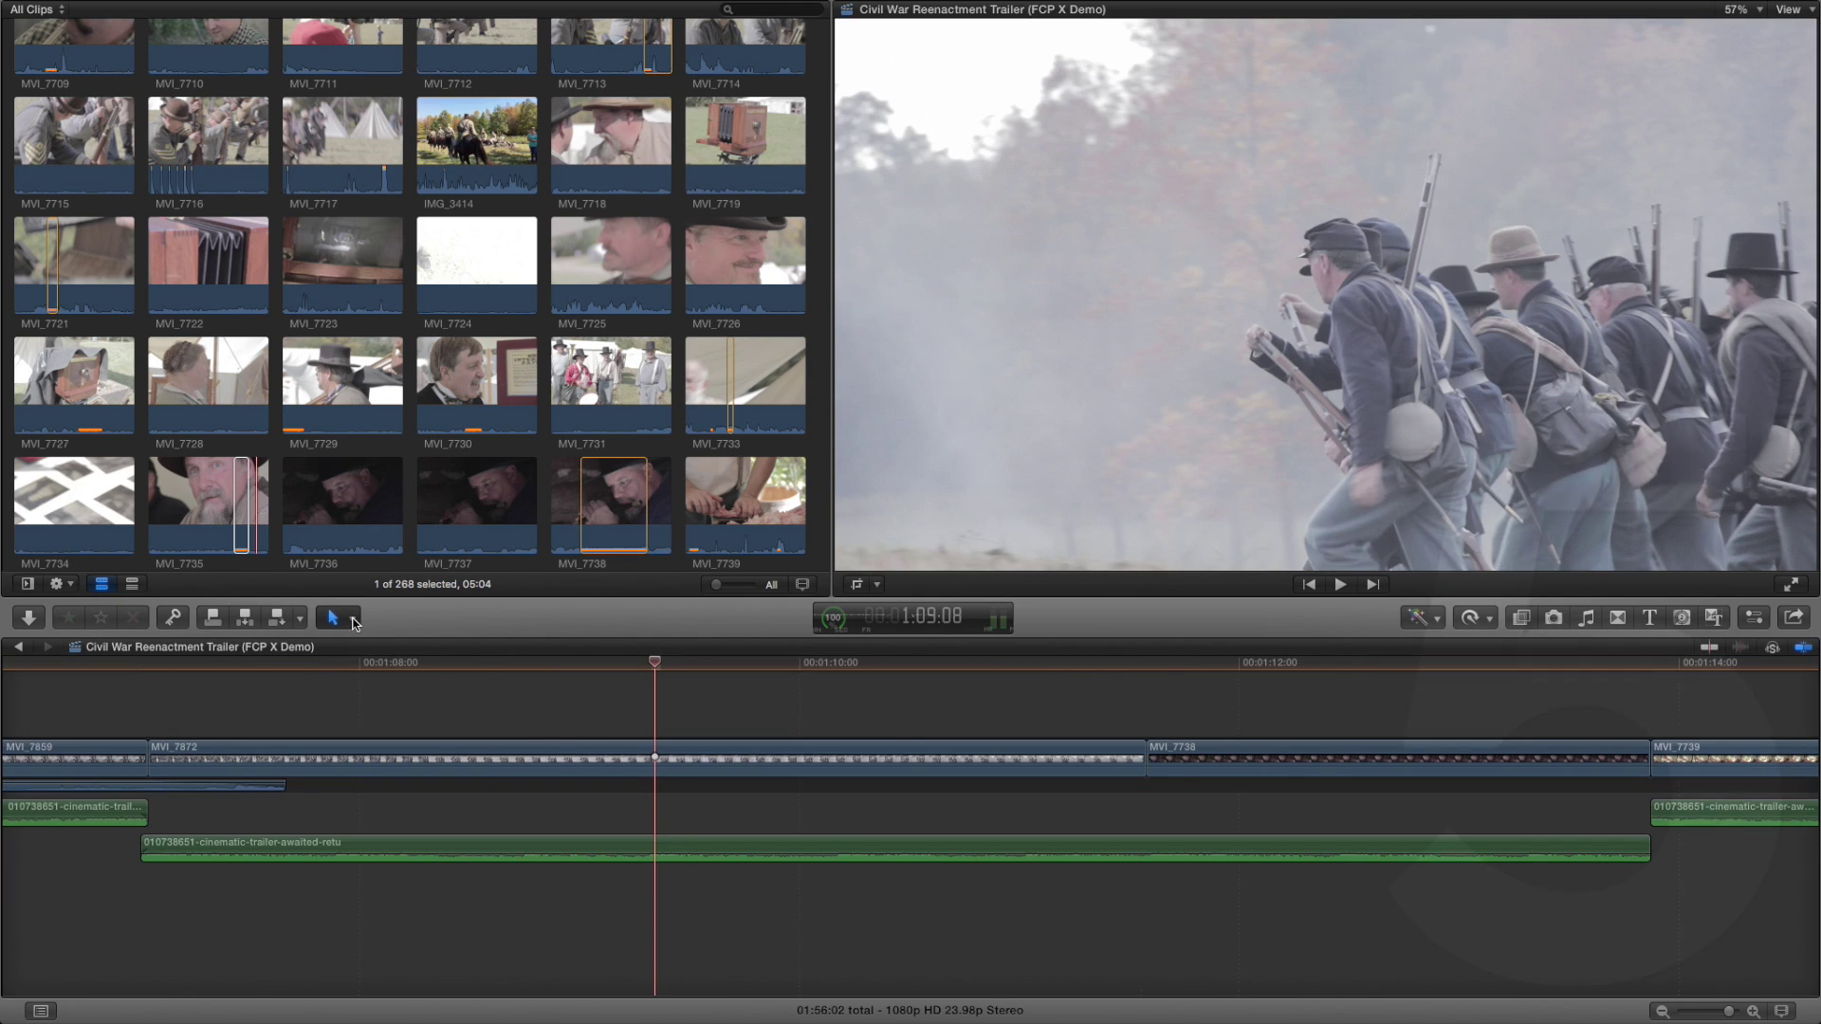
Blade clip MVI_7872 at two points near 1:10:12, then return to the Select tool
click(345, 618)
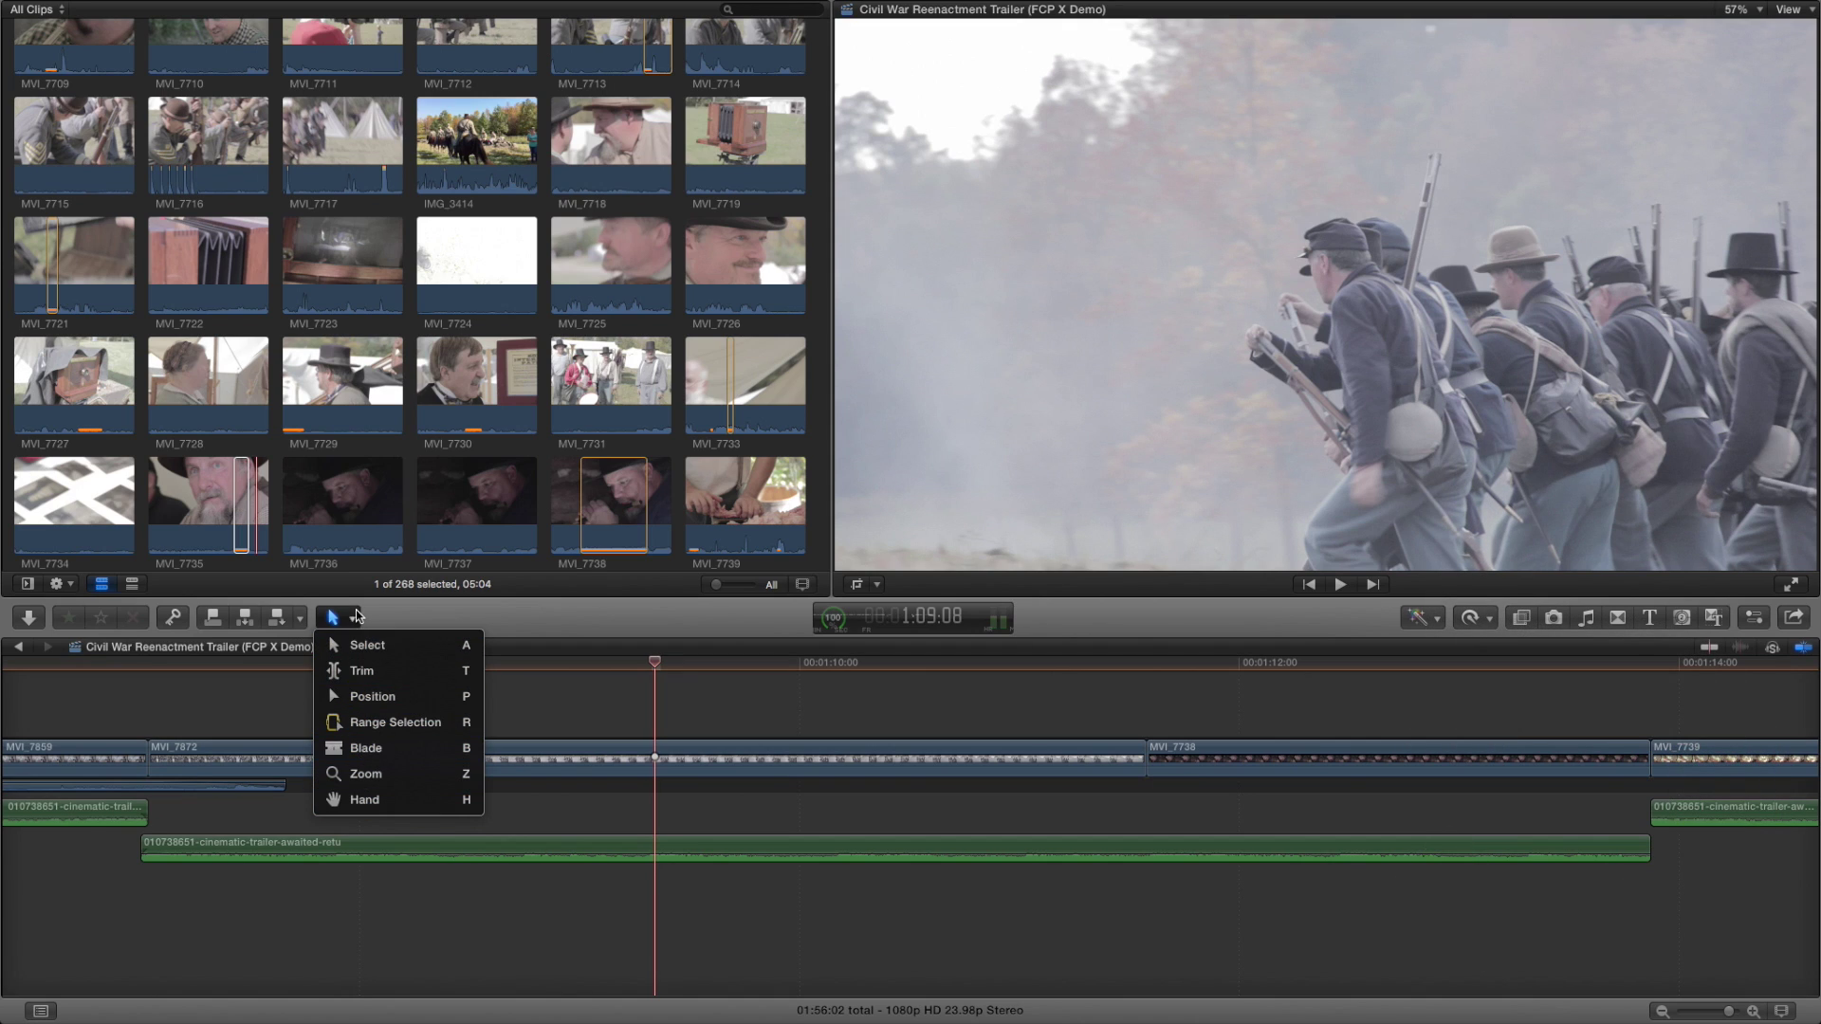
click(357, 617)
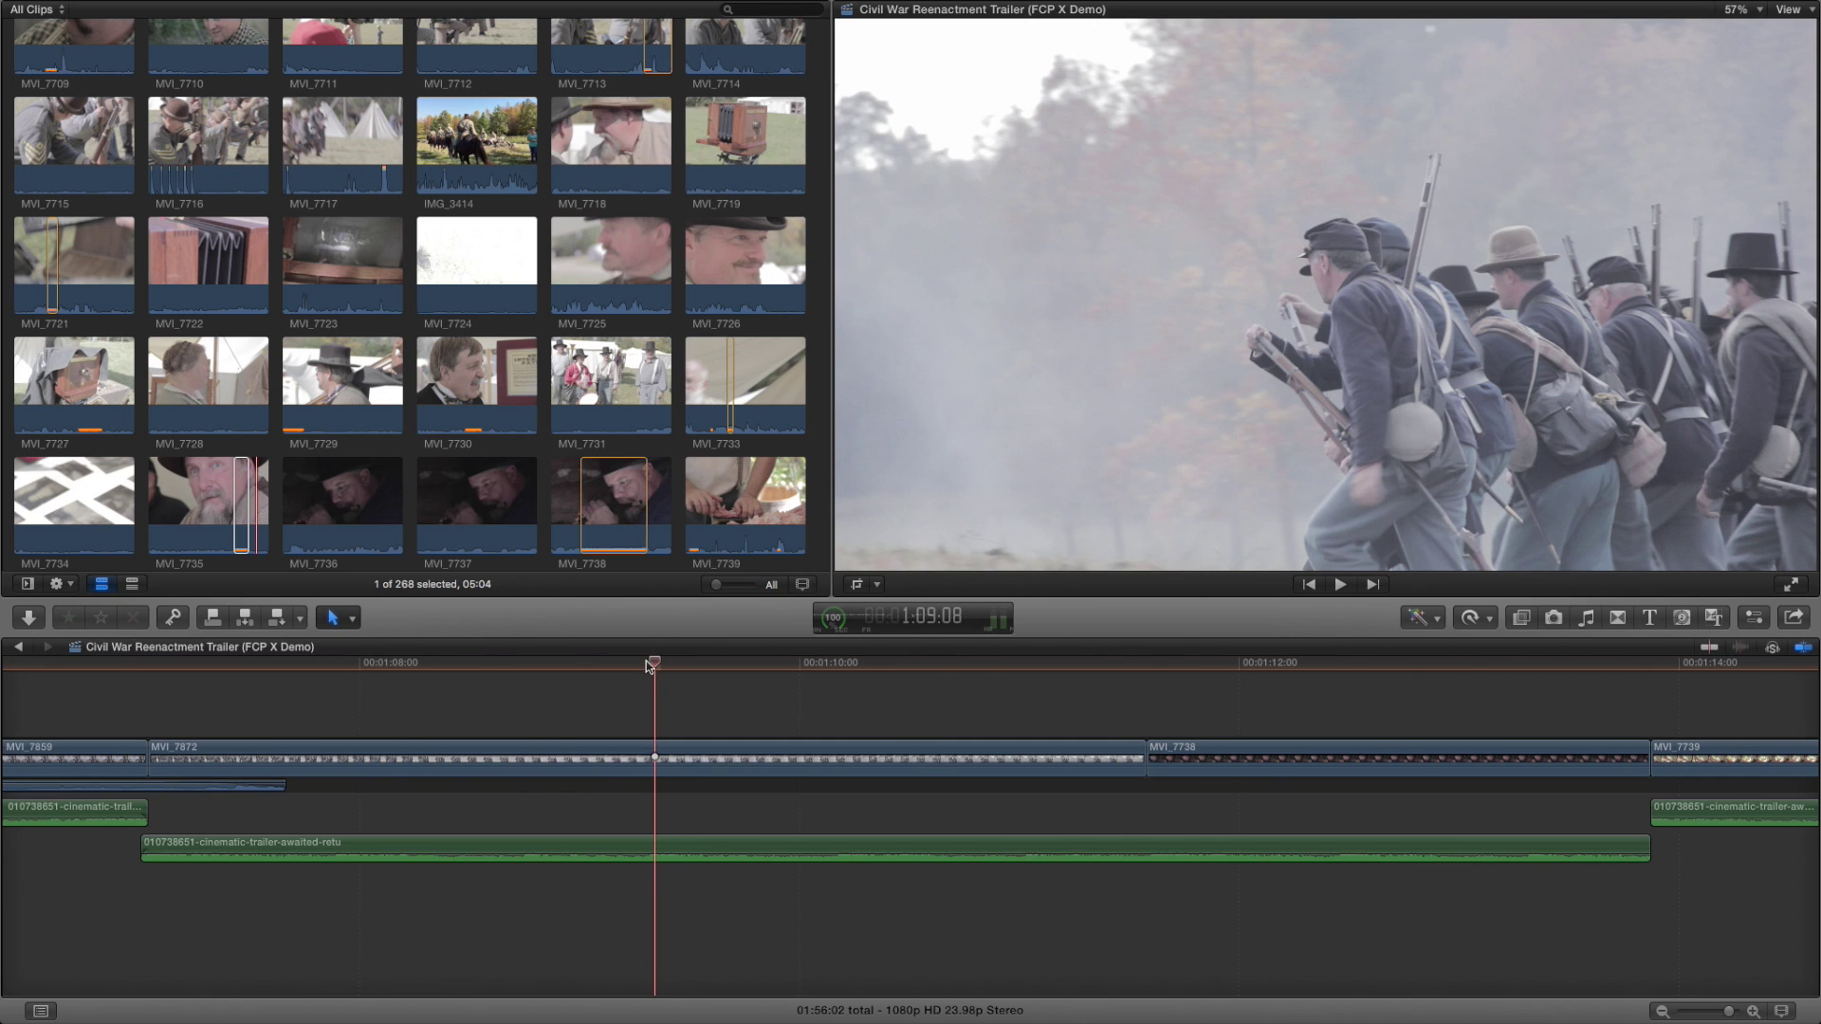
drag(684, 661, 908, 670)
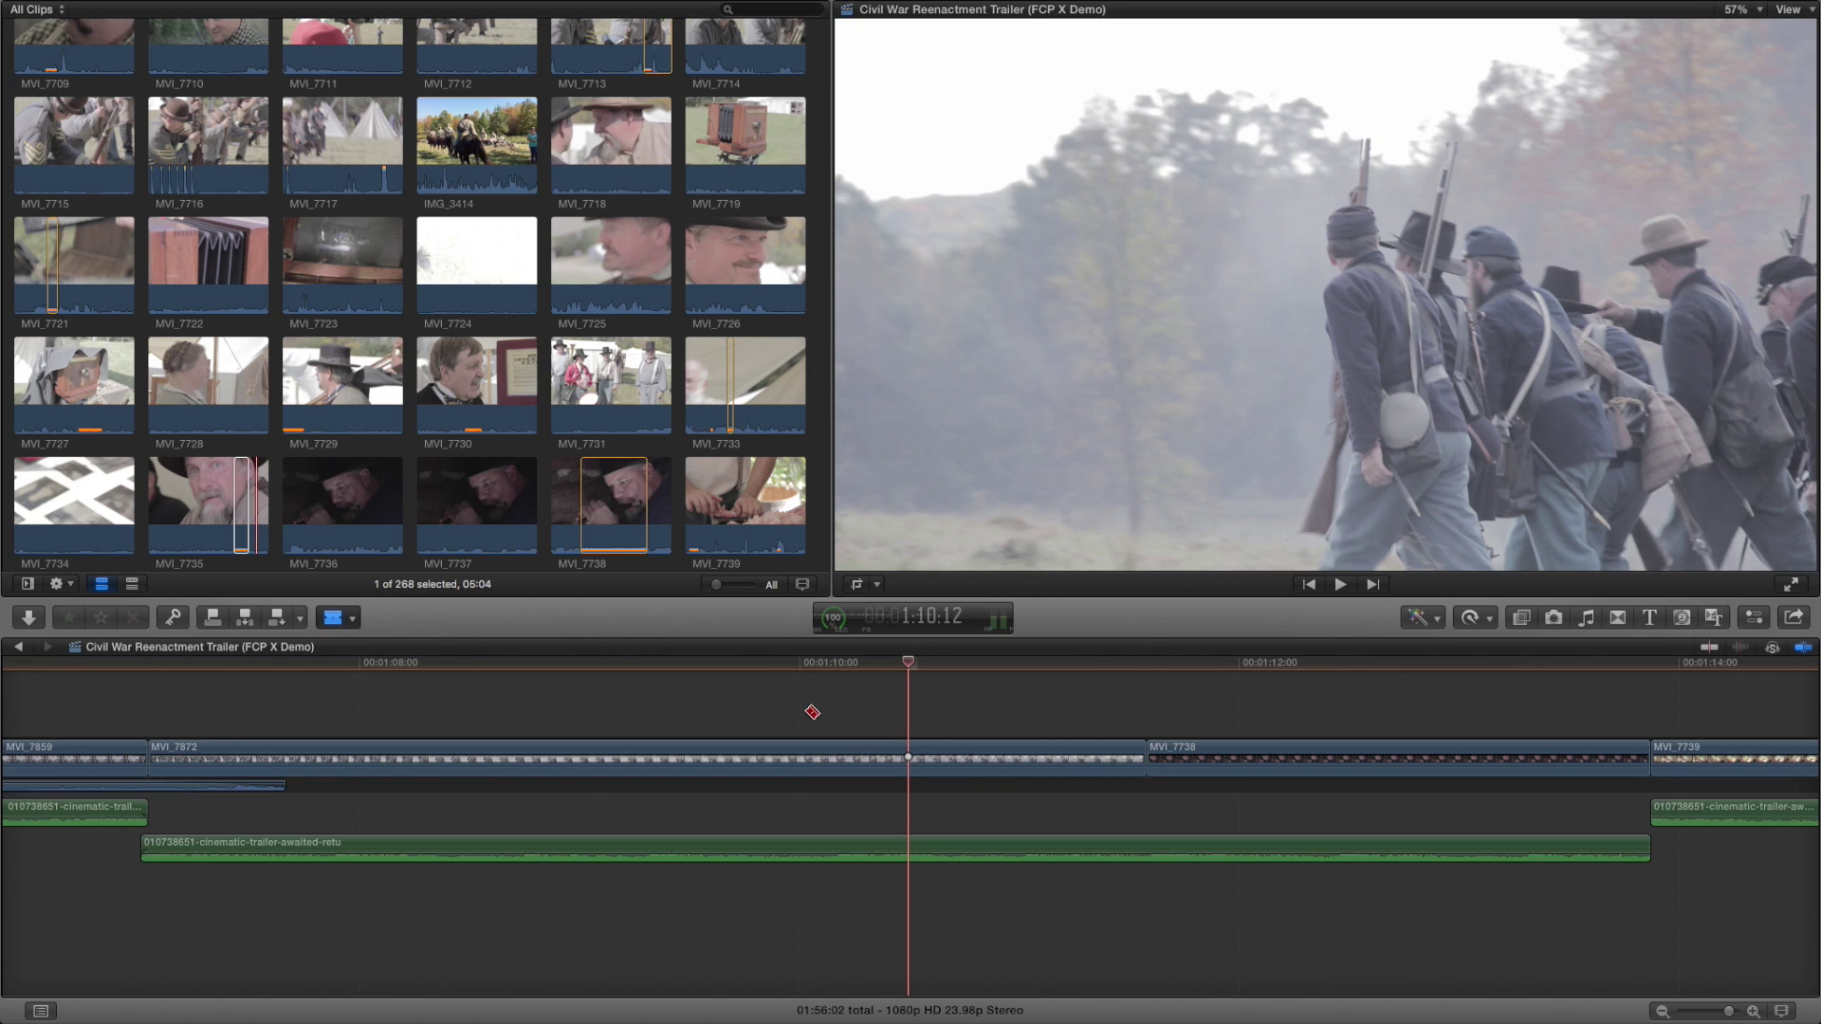
click(685, 756)
click(829, 756)
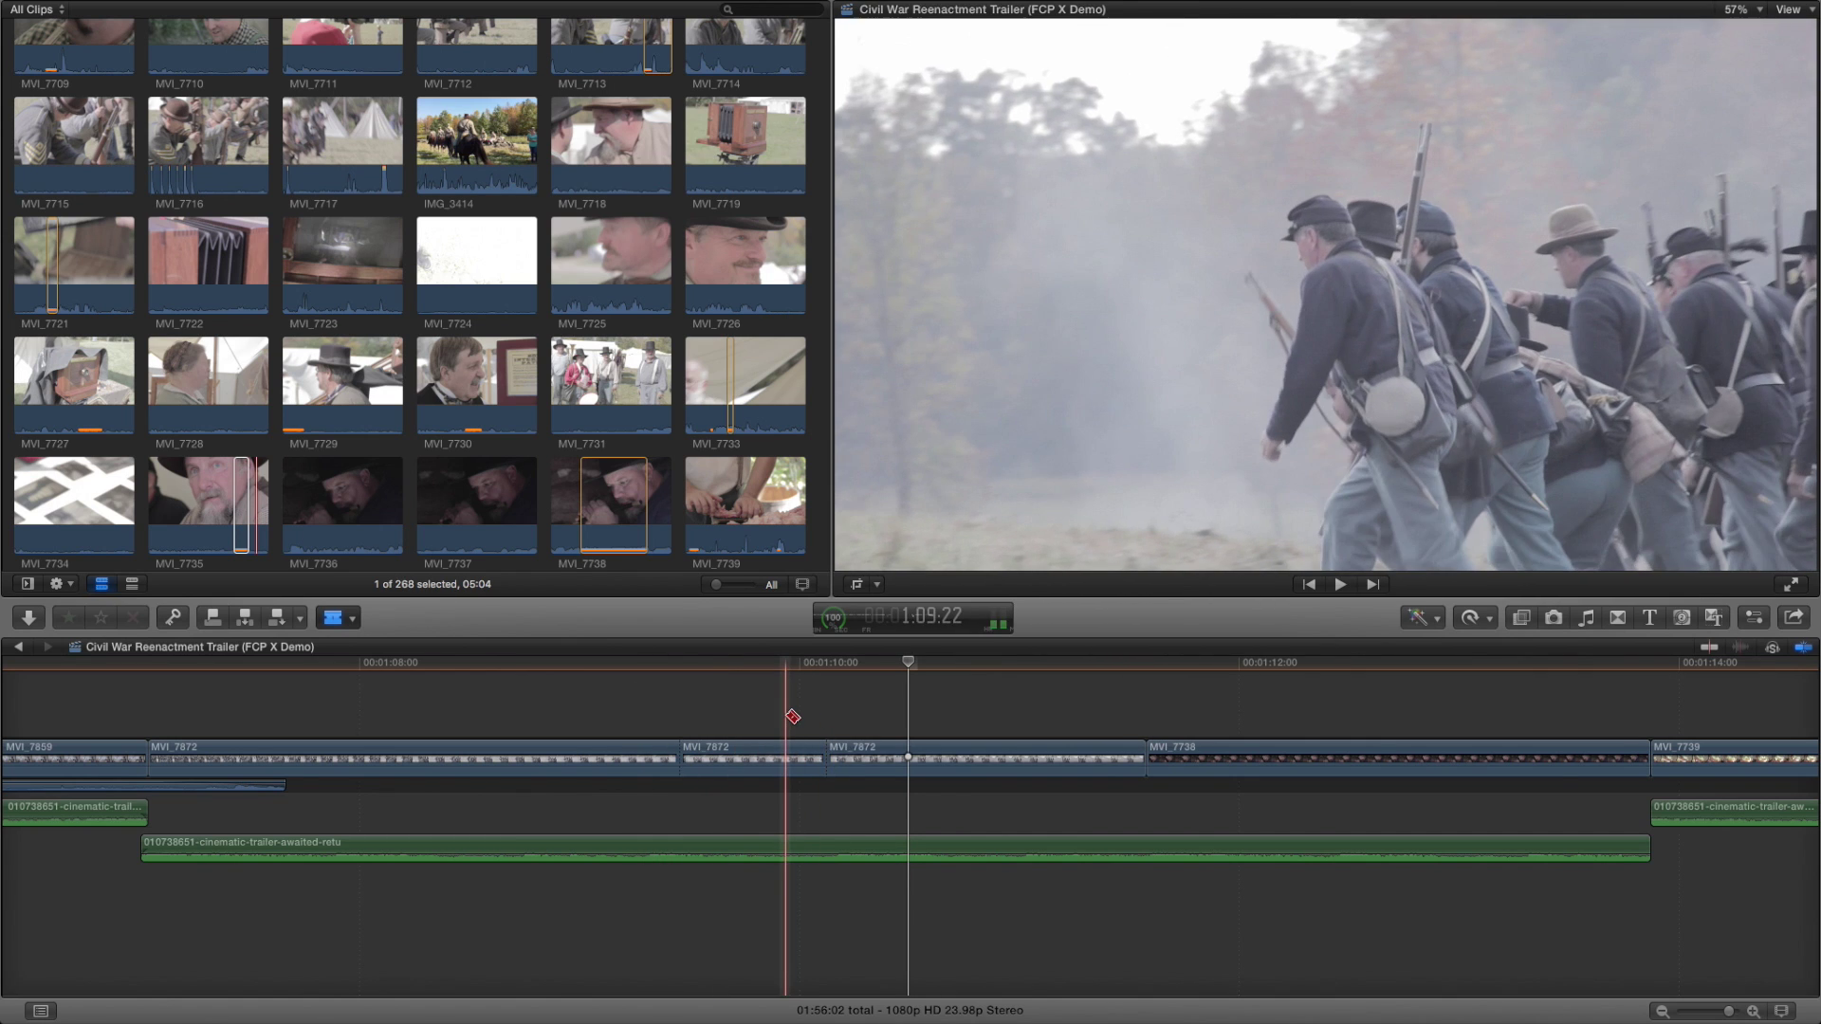
key(a)
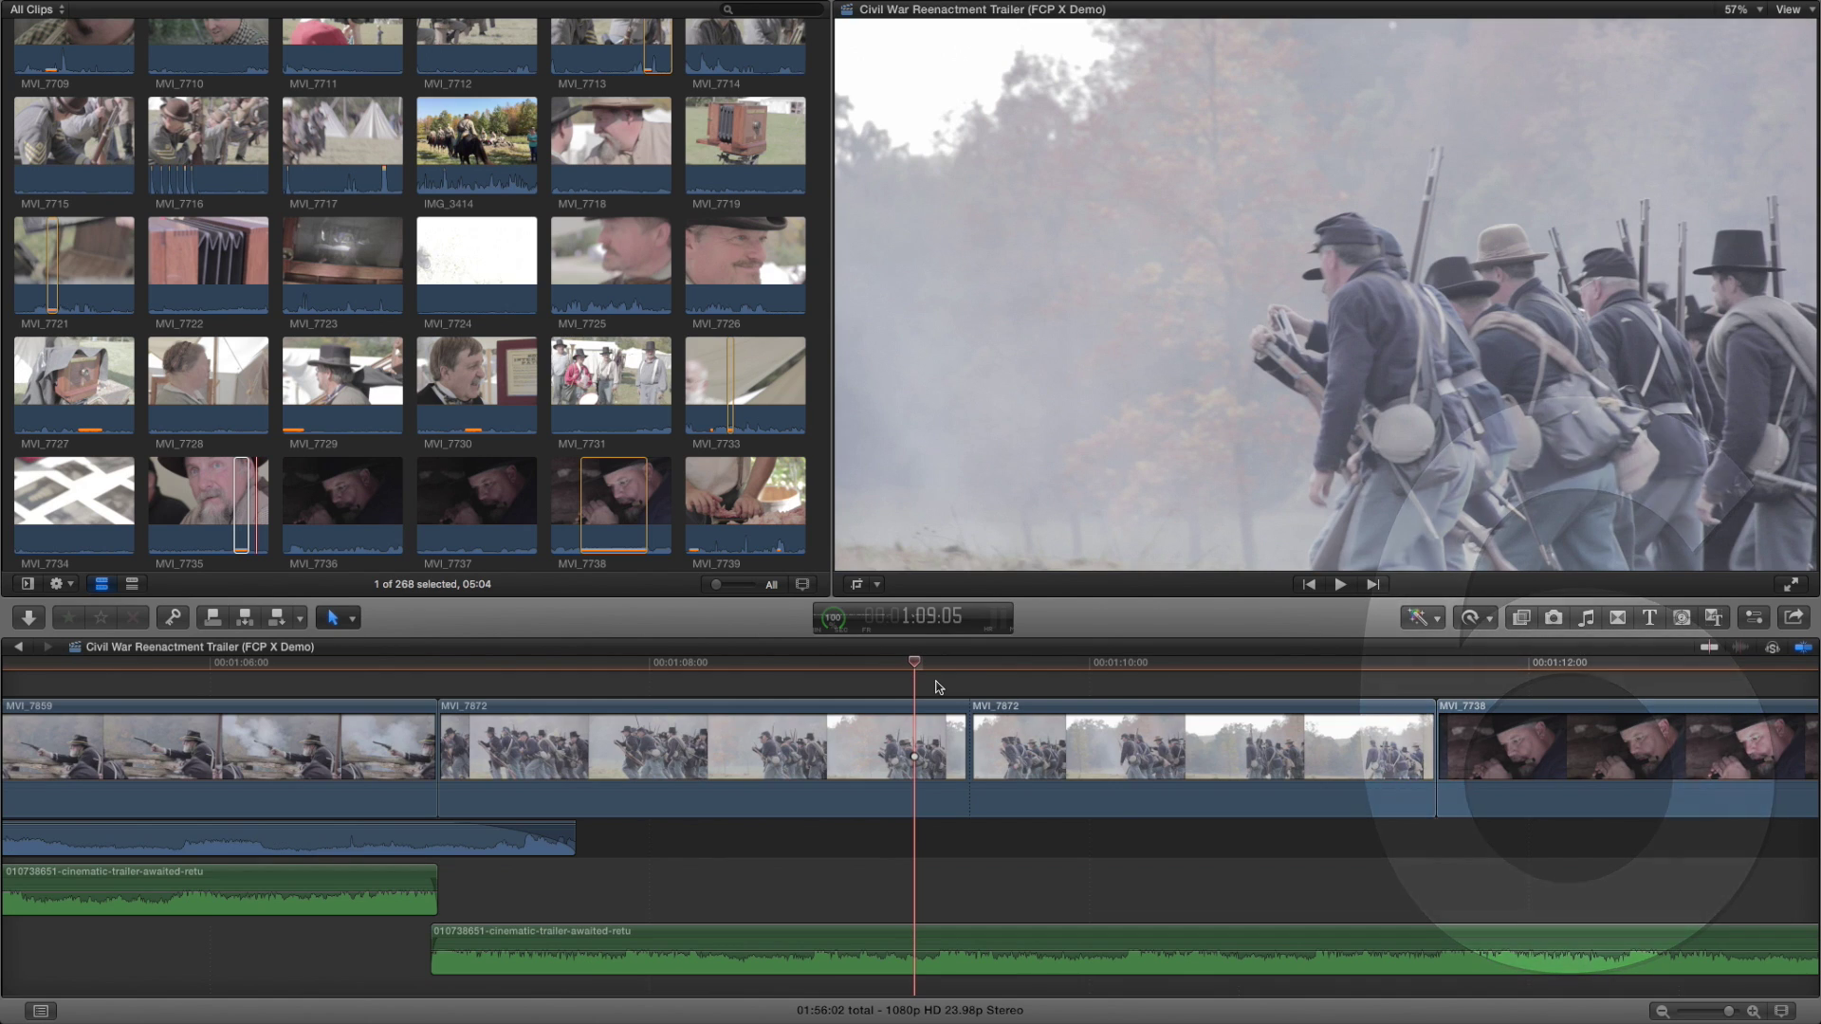
Select both adjacent MVI_7872 pieces and merge them with Trim > Join Clips
drag(936, 686, 997, 736)
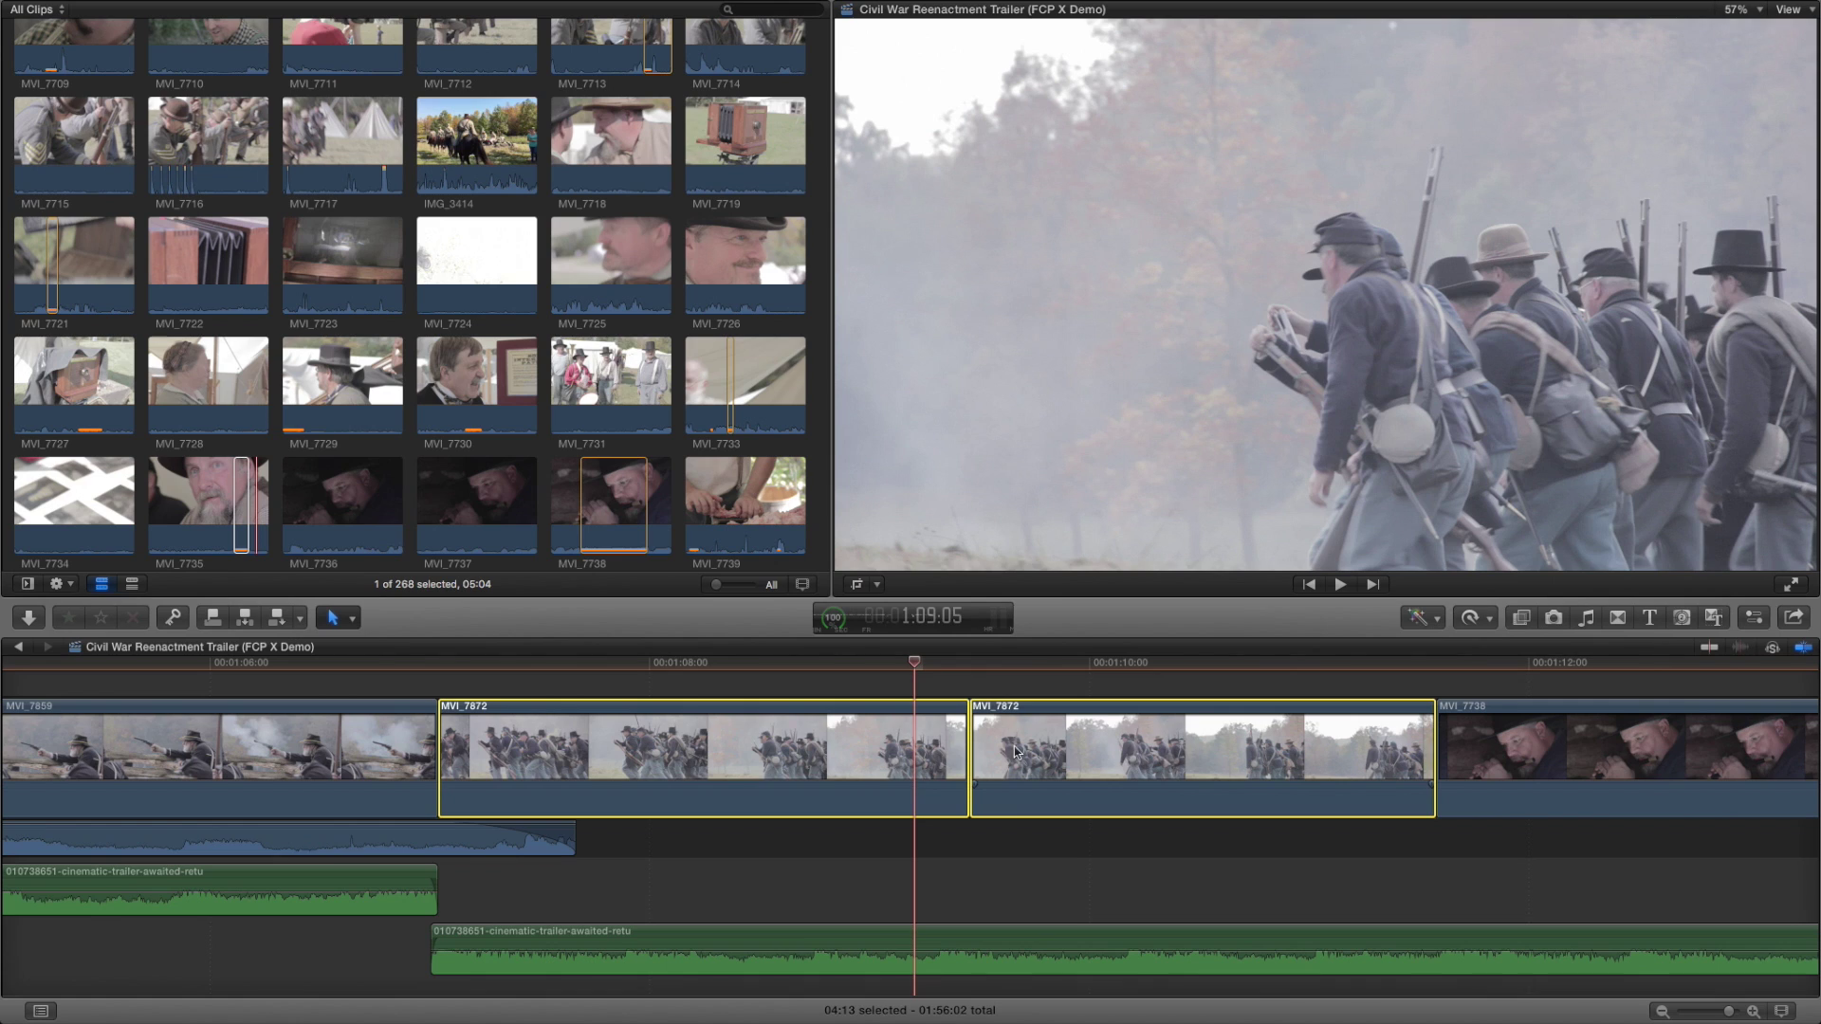
click(230, 9)
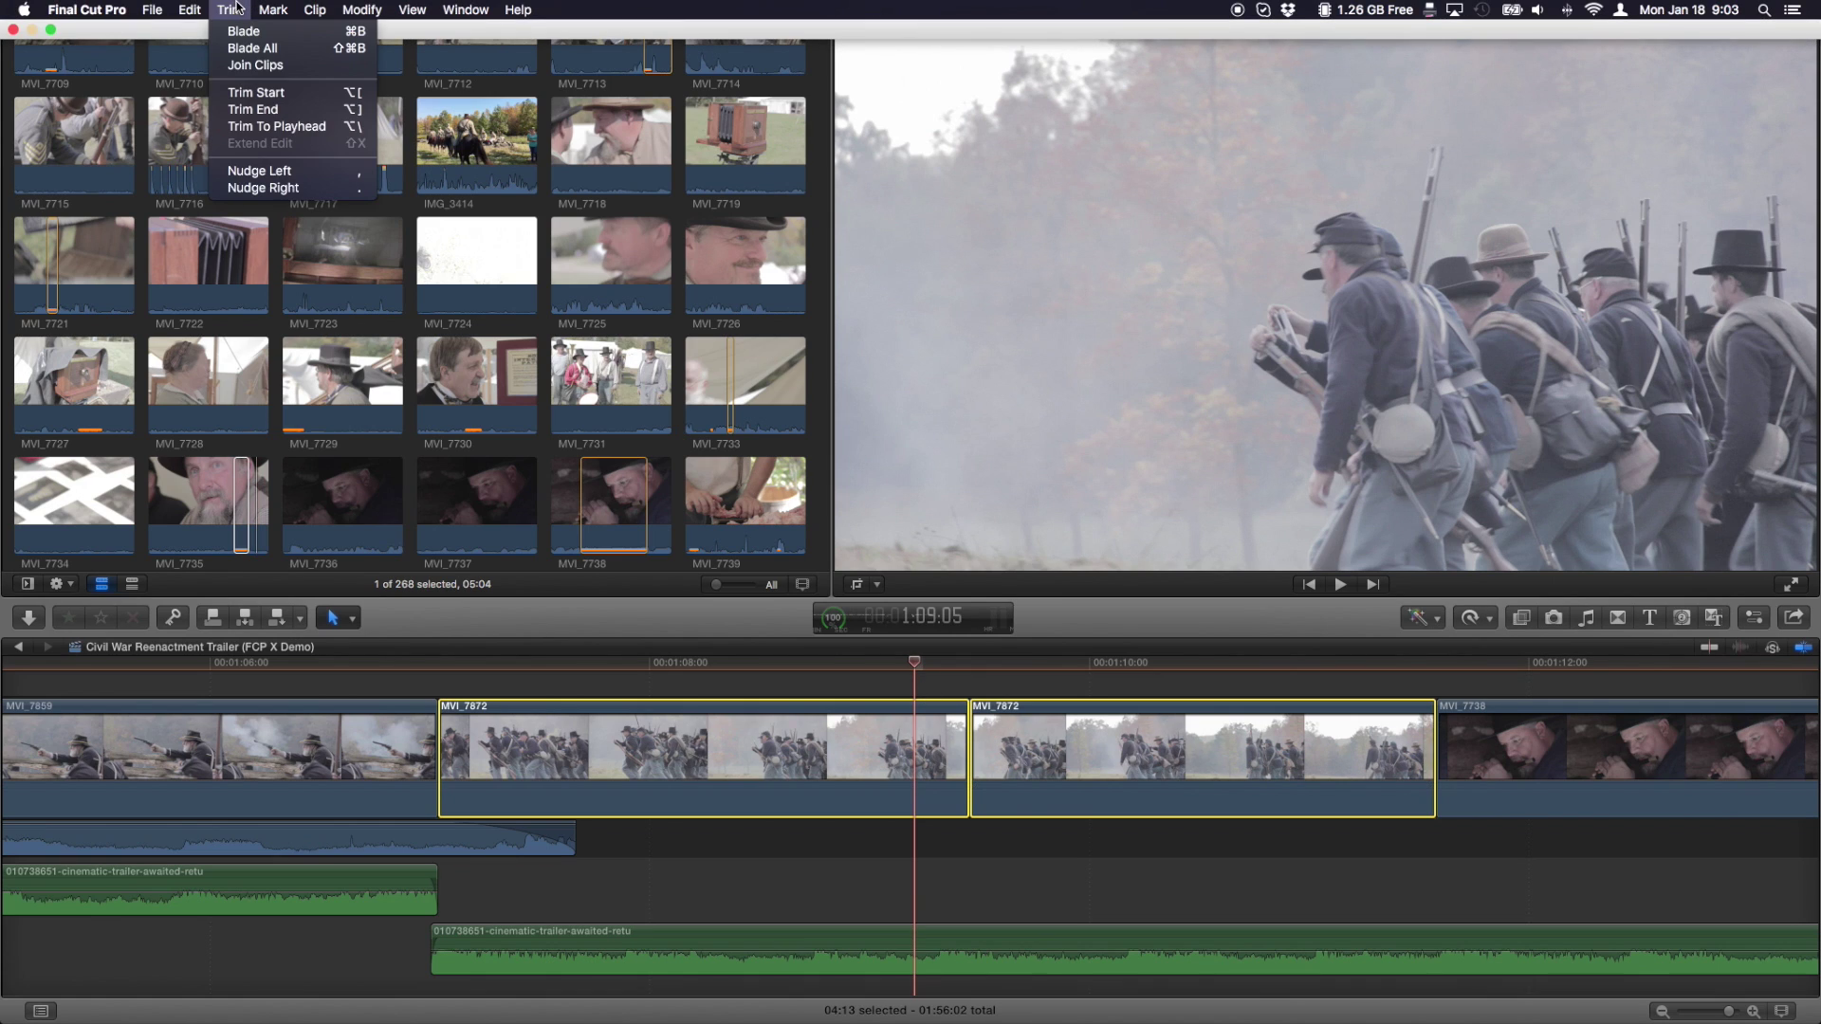
click(246, 66)
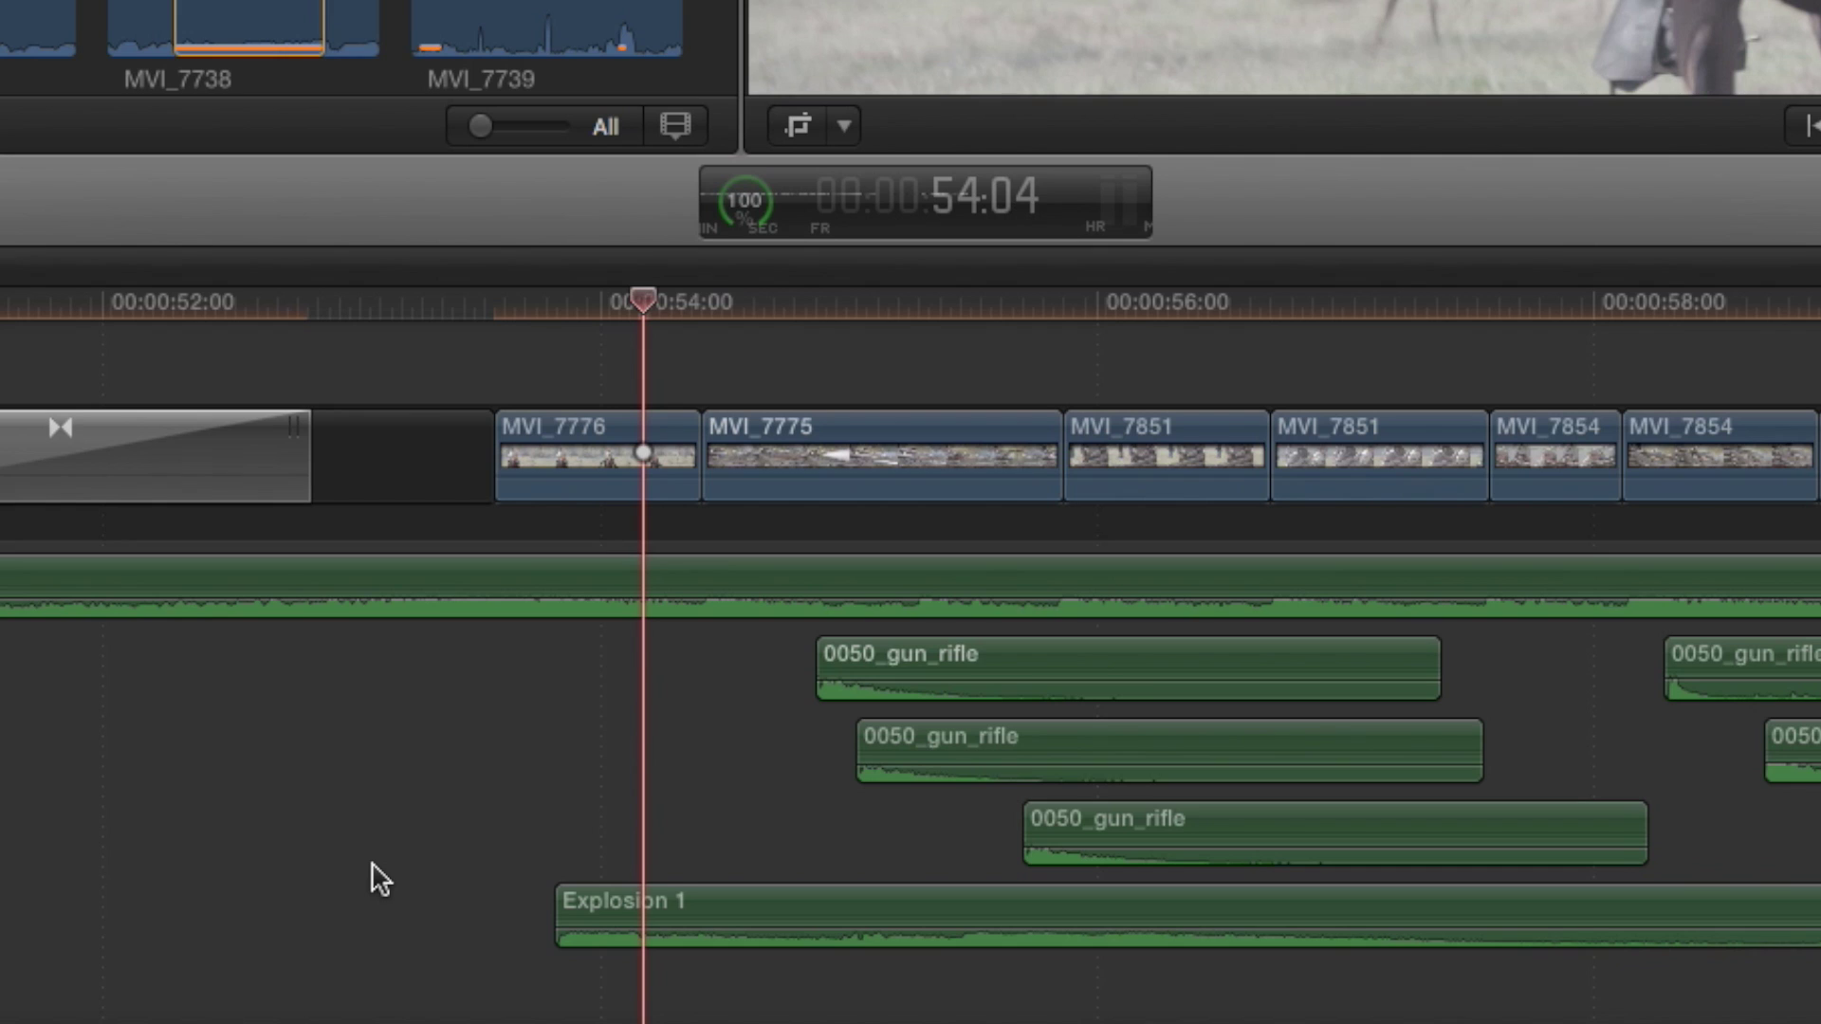
click(889, 450)
drag(839, 308, 936, 310)
drag(897, 453, 1239, 457)
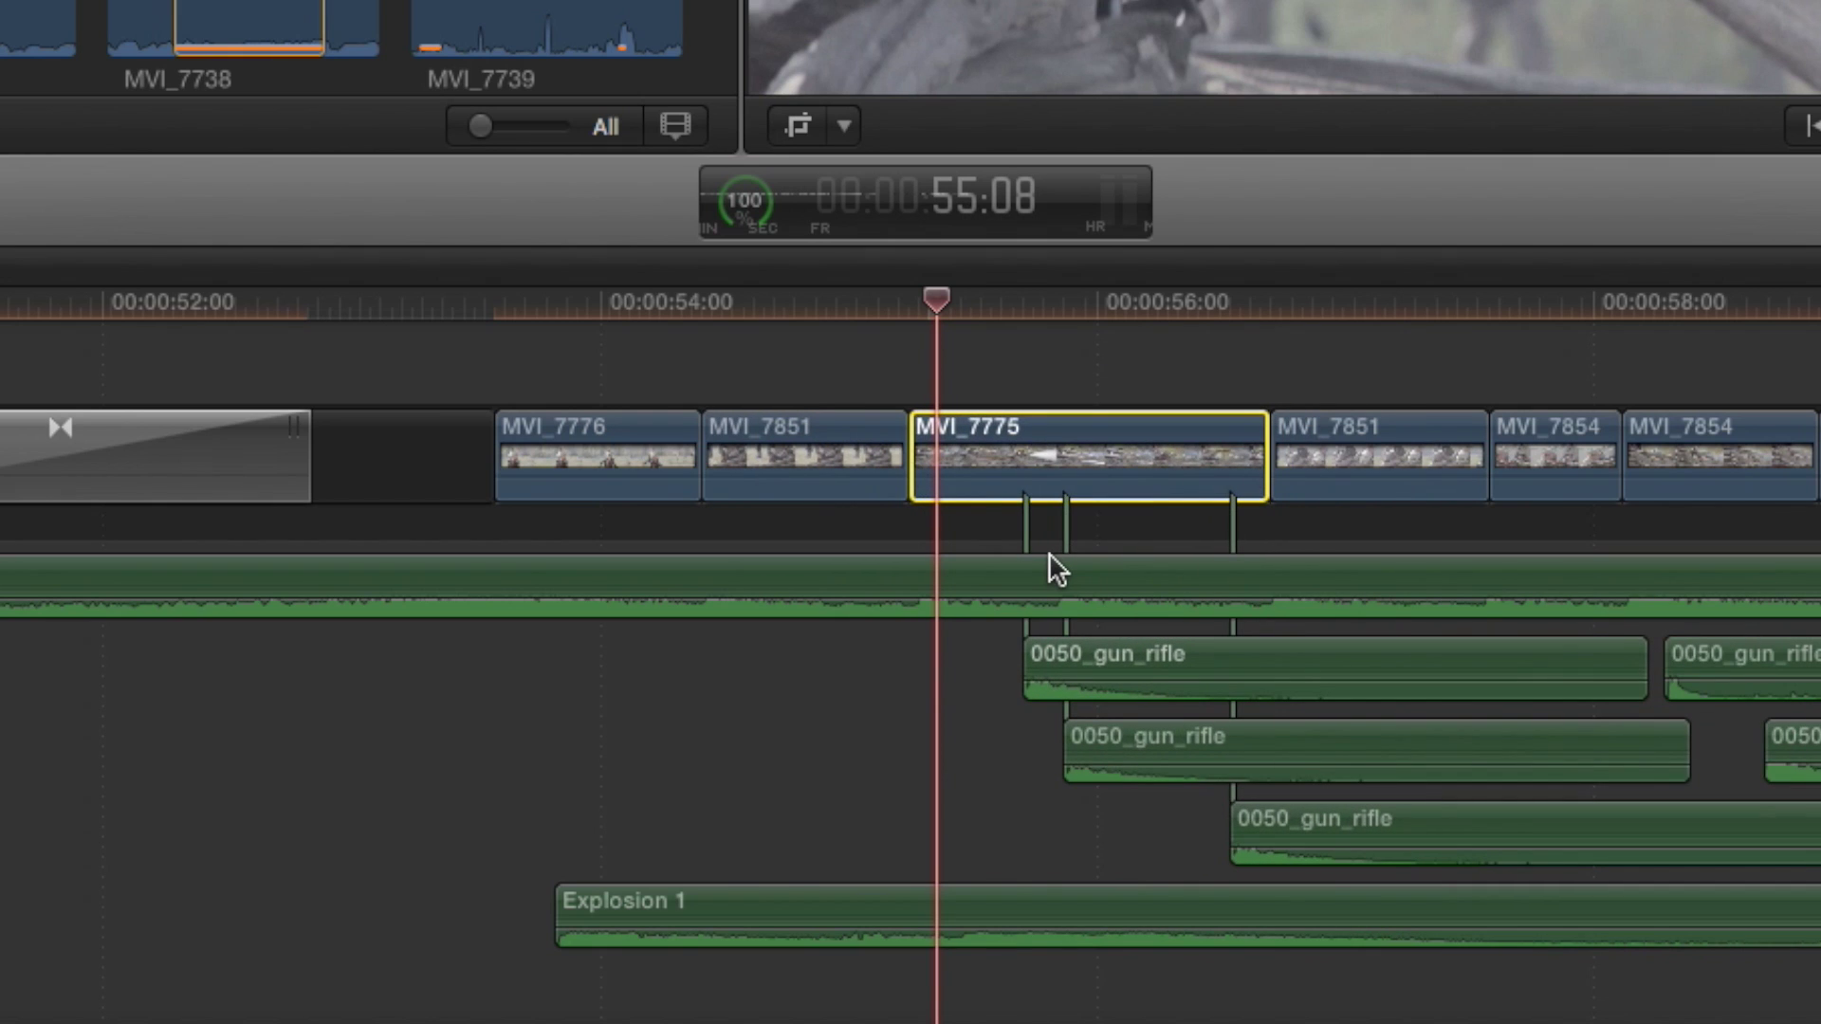
key(super+z)
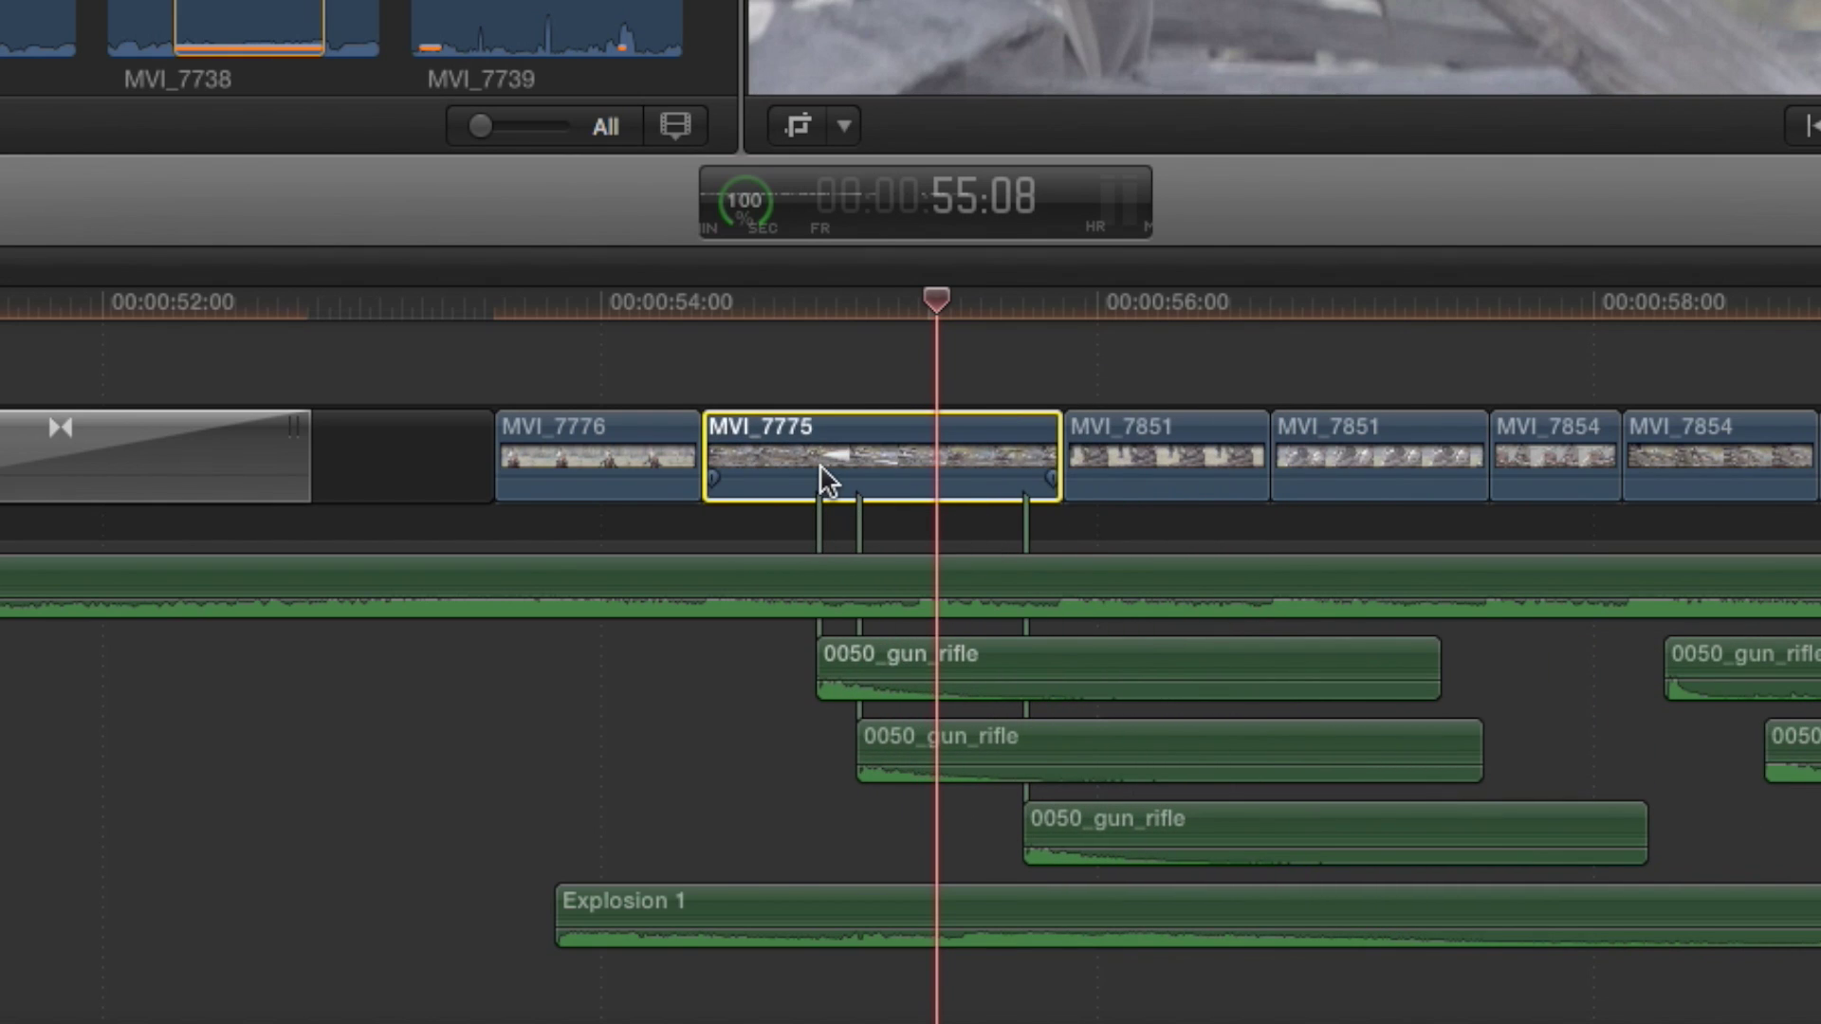
key(grave)
drag(822, 469, 1299, 478)
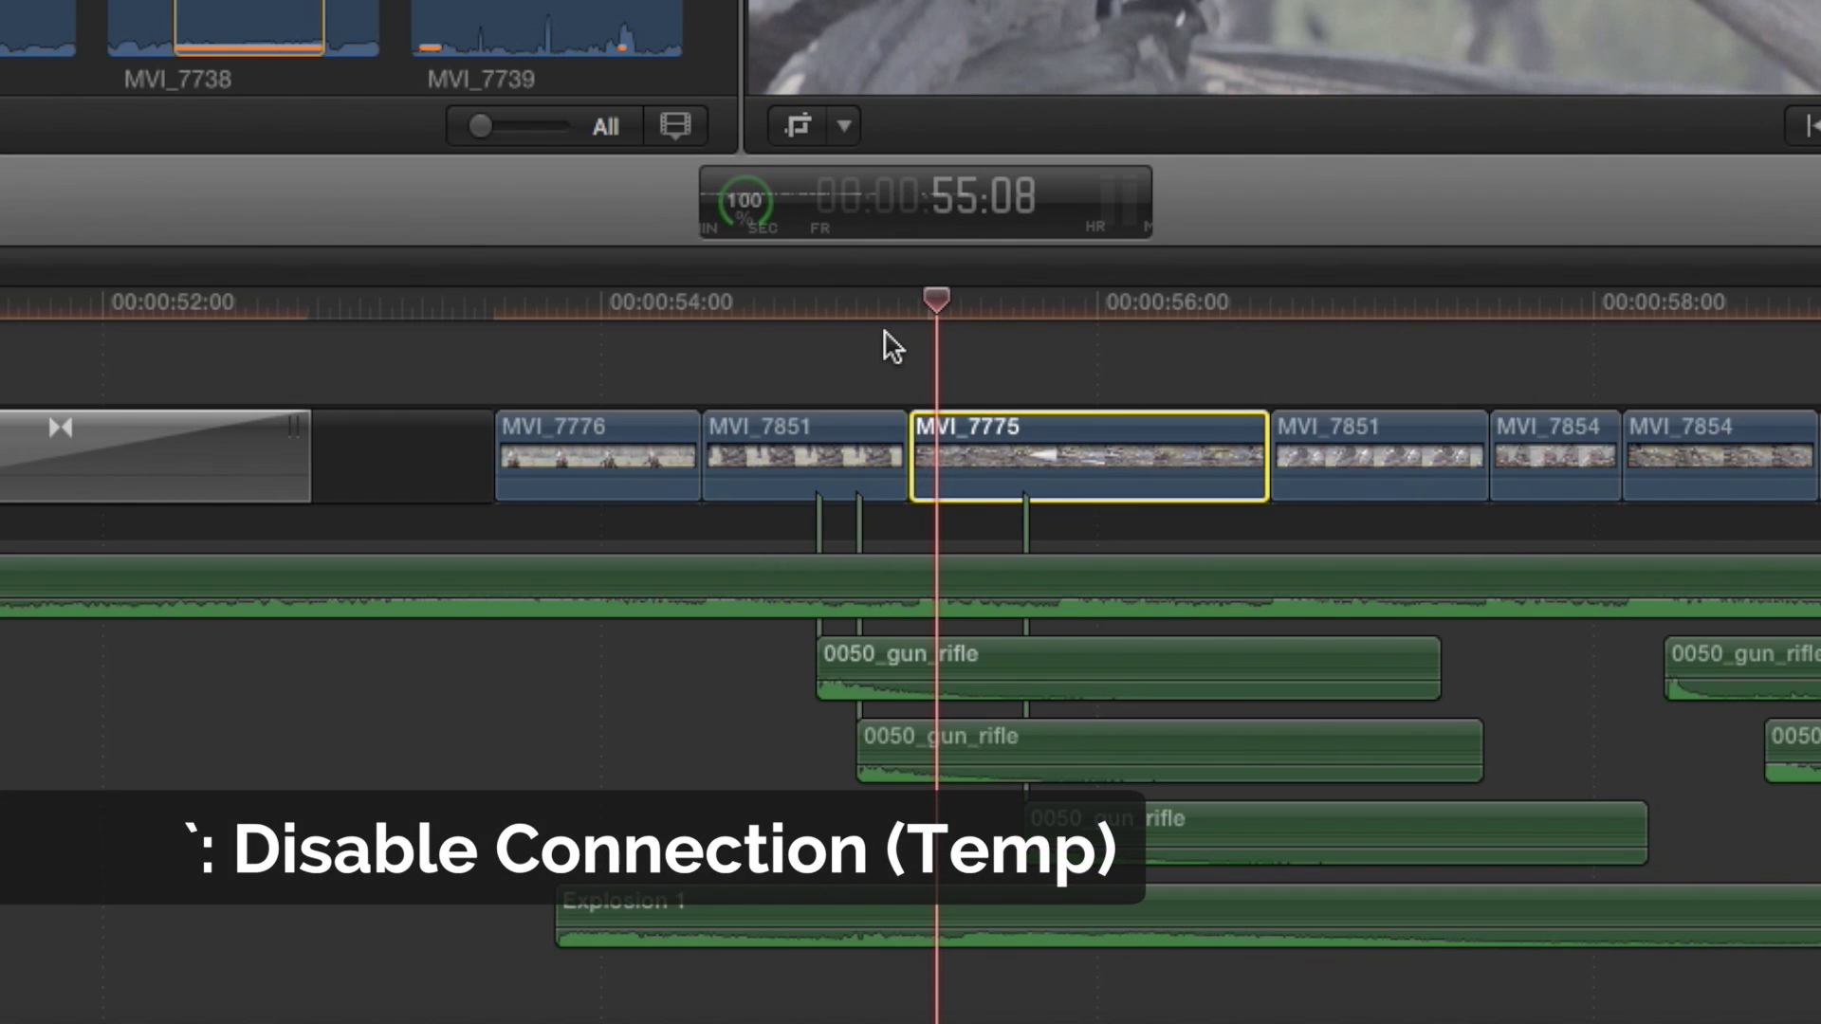
key(super+z)
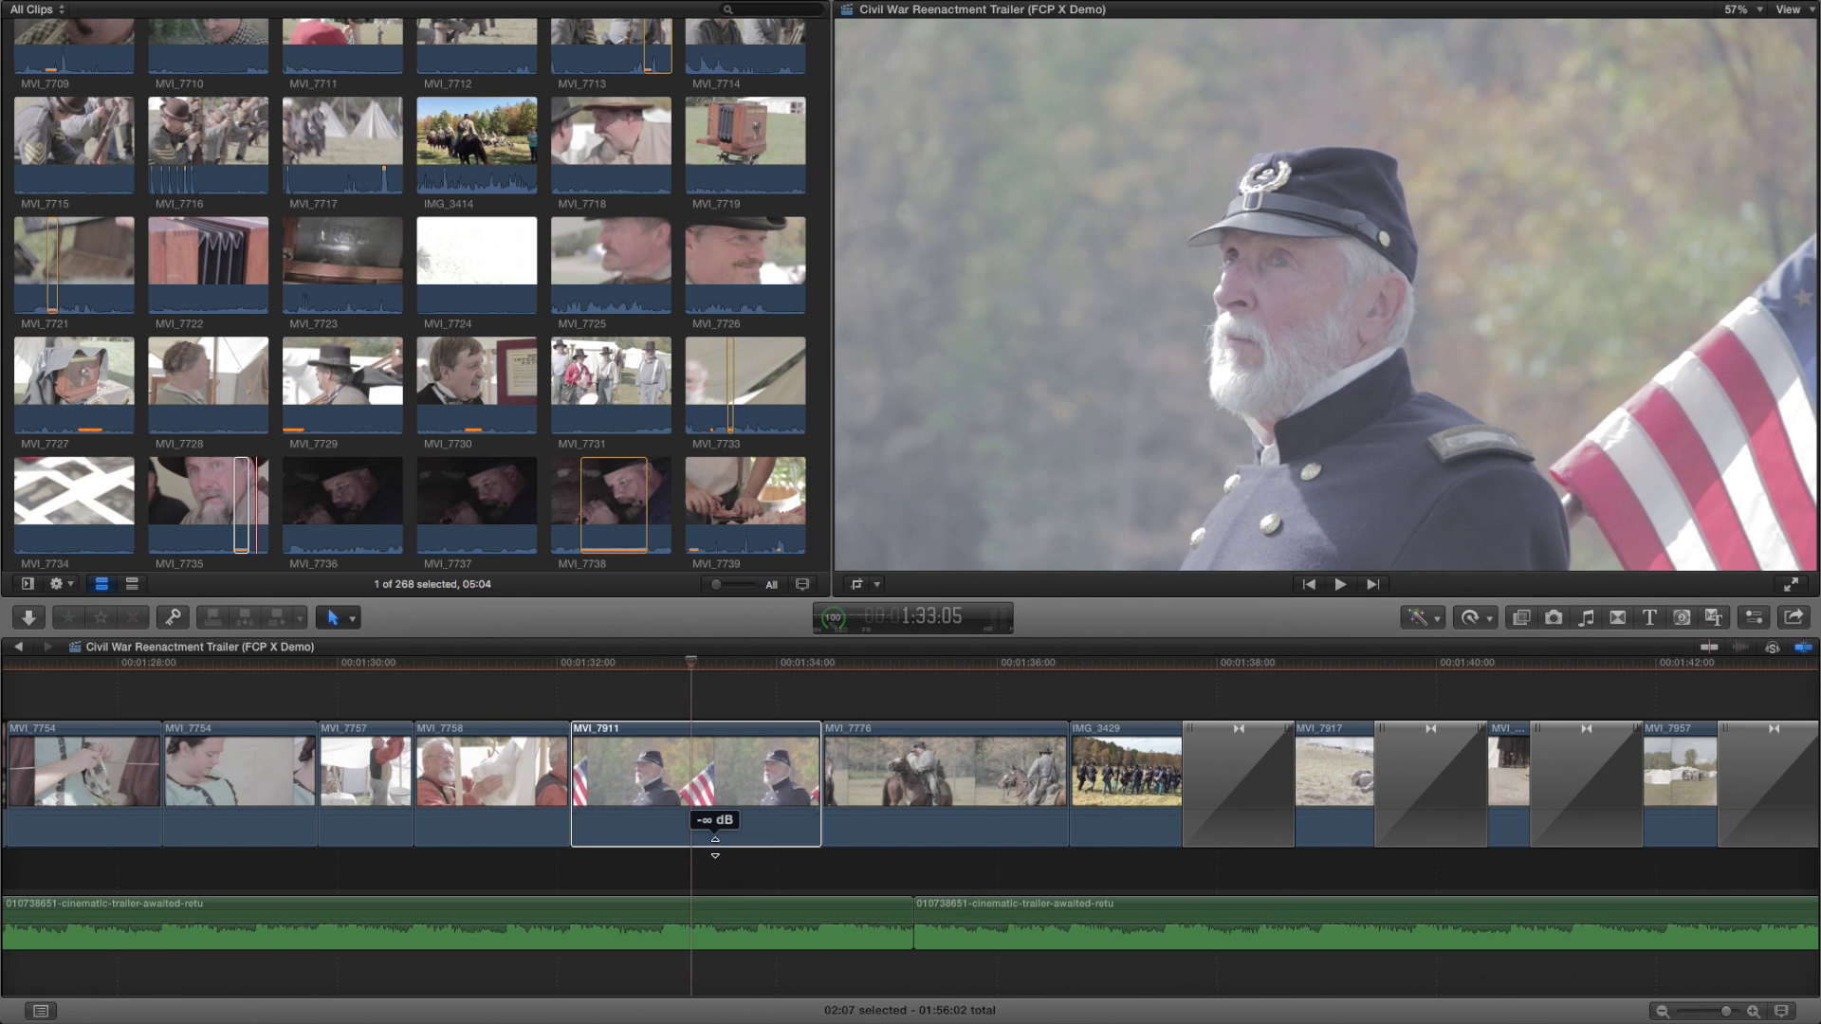
Raise MVI_7911's volume to 12 dB and apply the AUDynamicsProcessor audio effect to it
drag(715, 844, 718, 809)
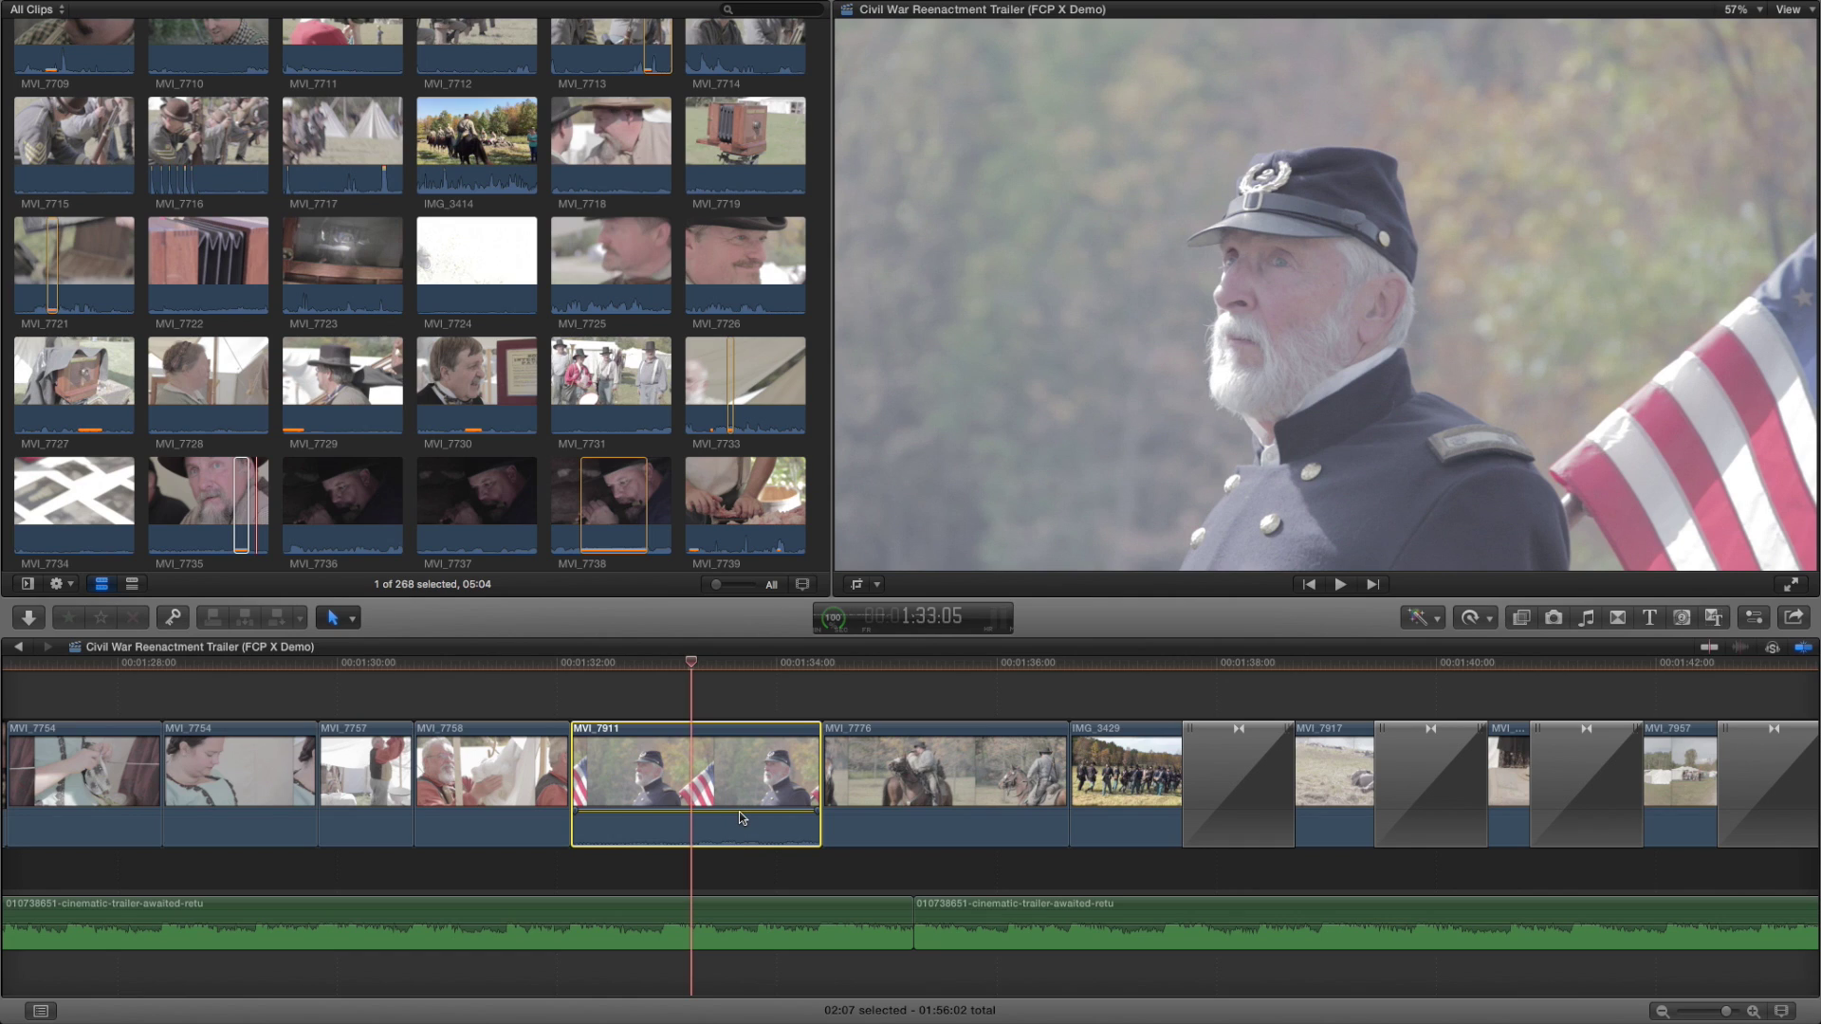
drag(739, 812, 739, 783)
click(1522, 618)
scroll(1517, 759, down, 6)
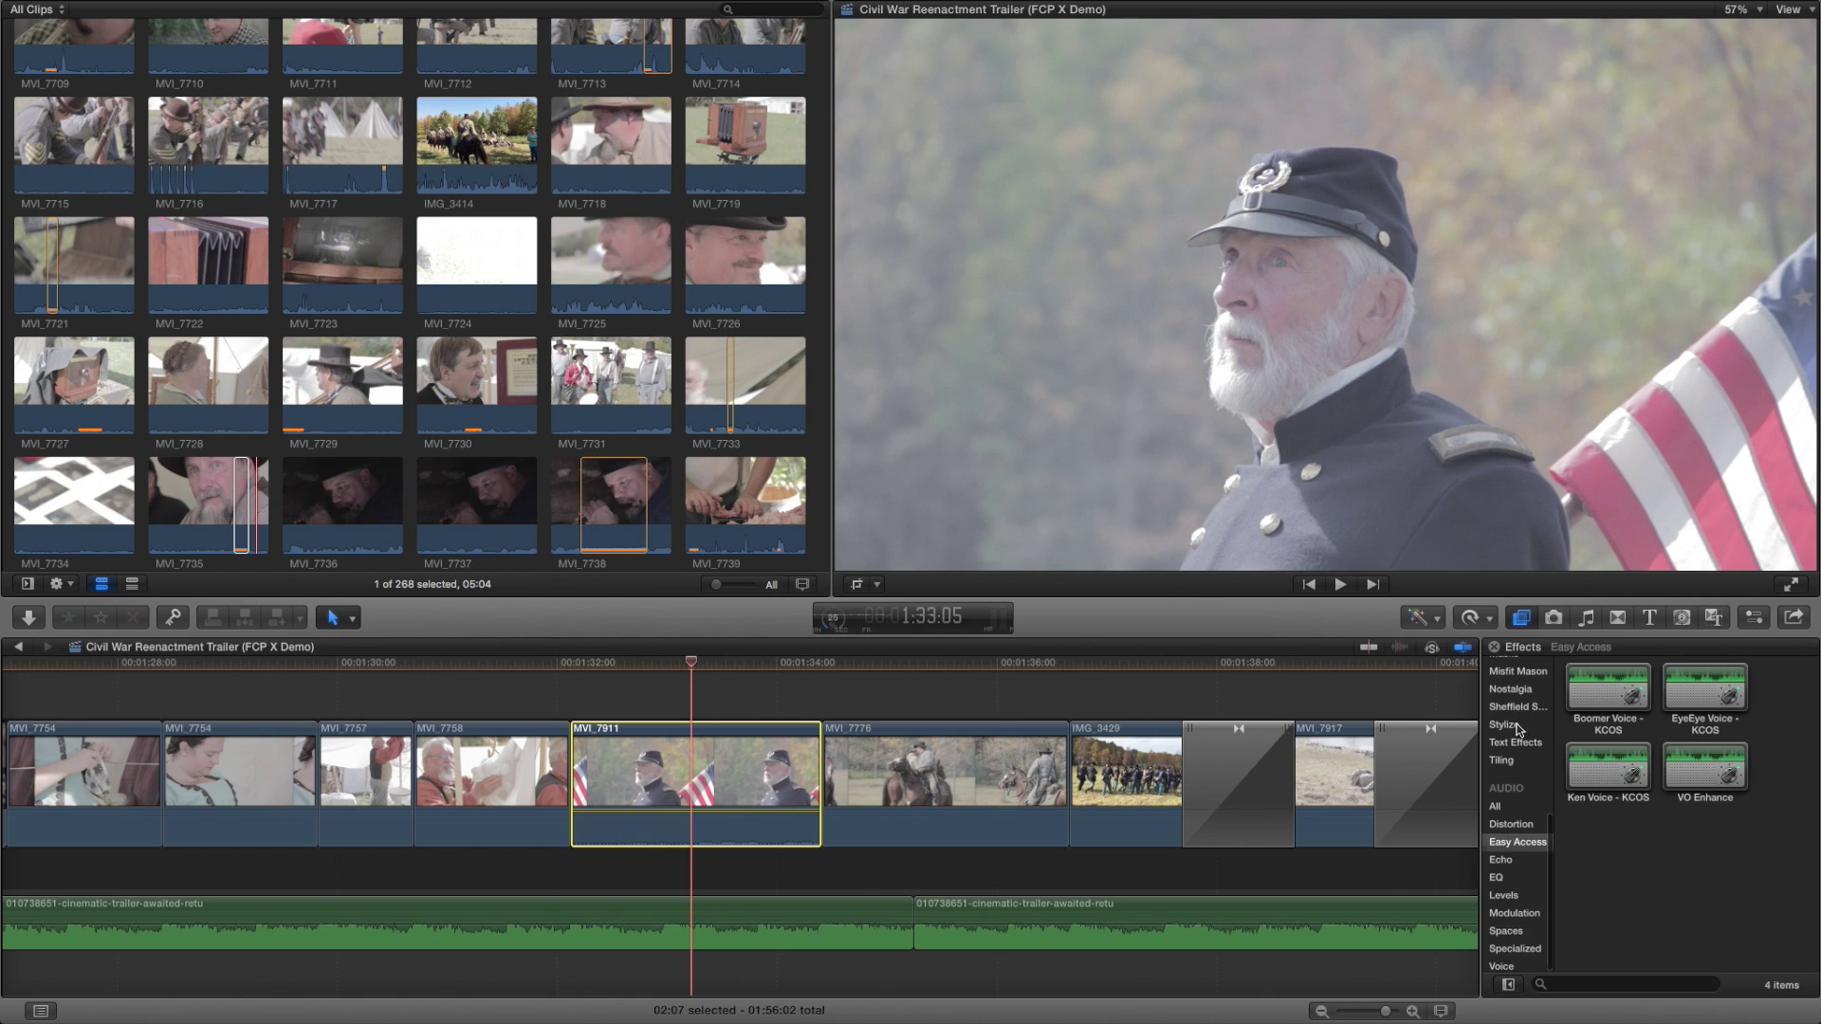
click(1508, 801)
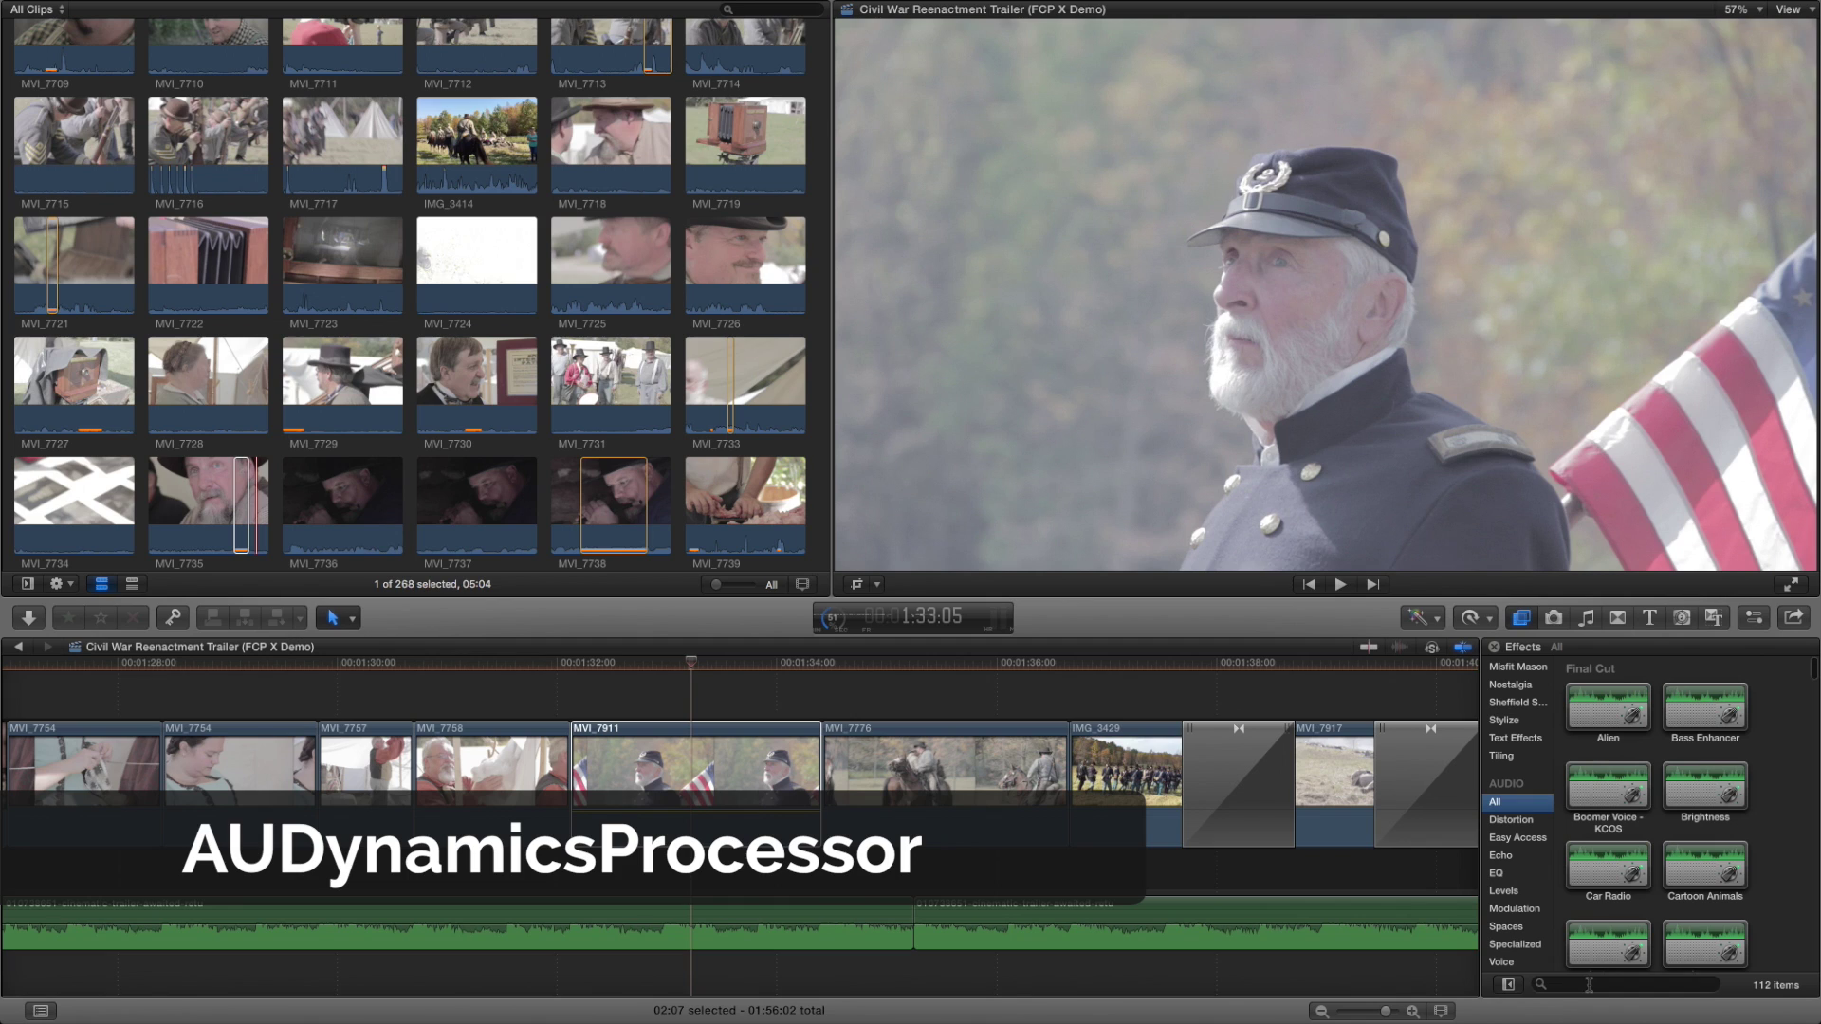
text(dyna)
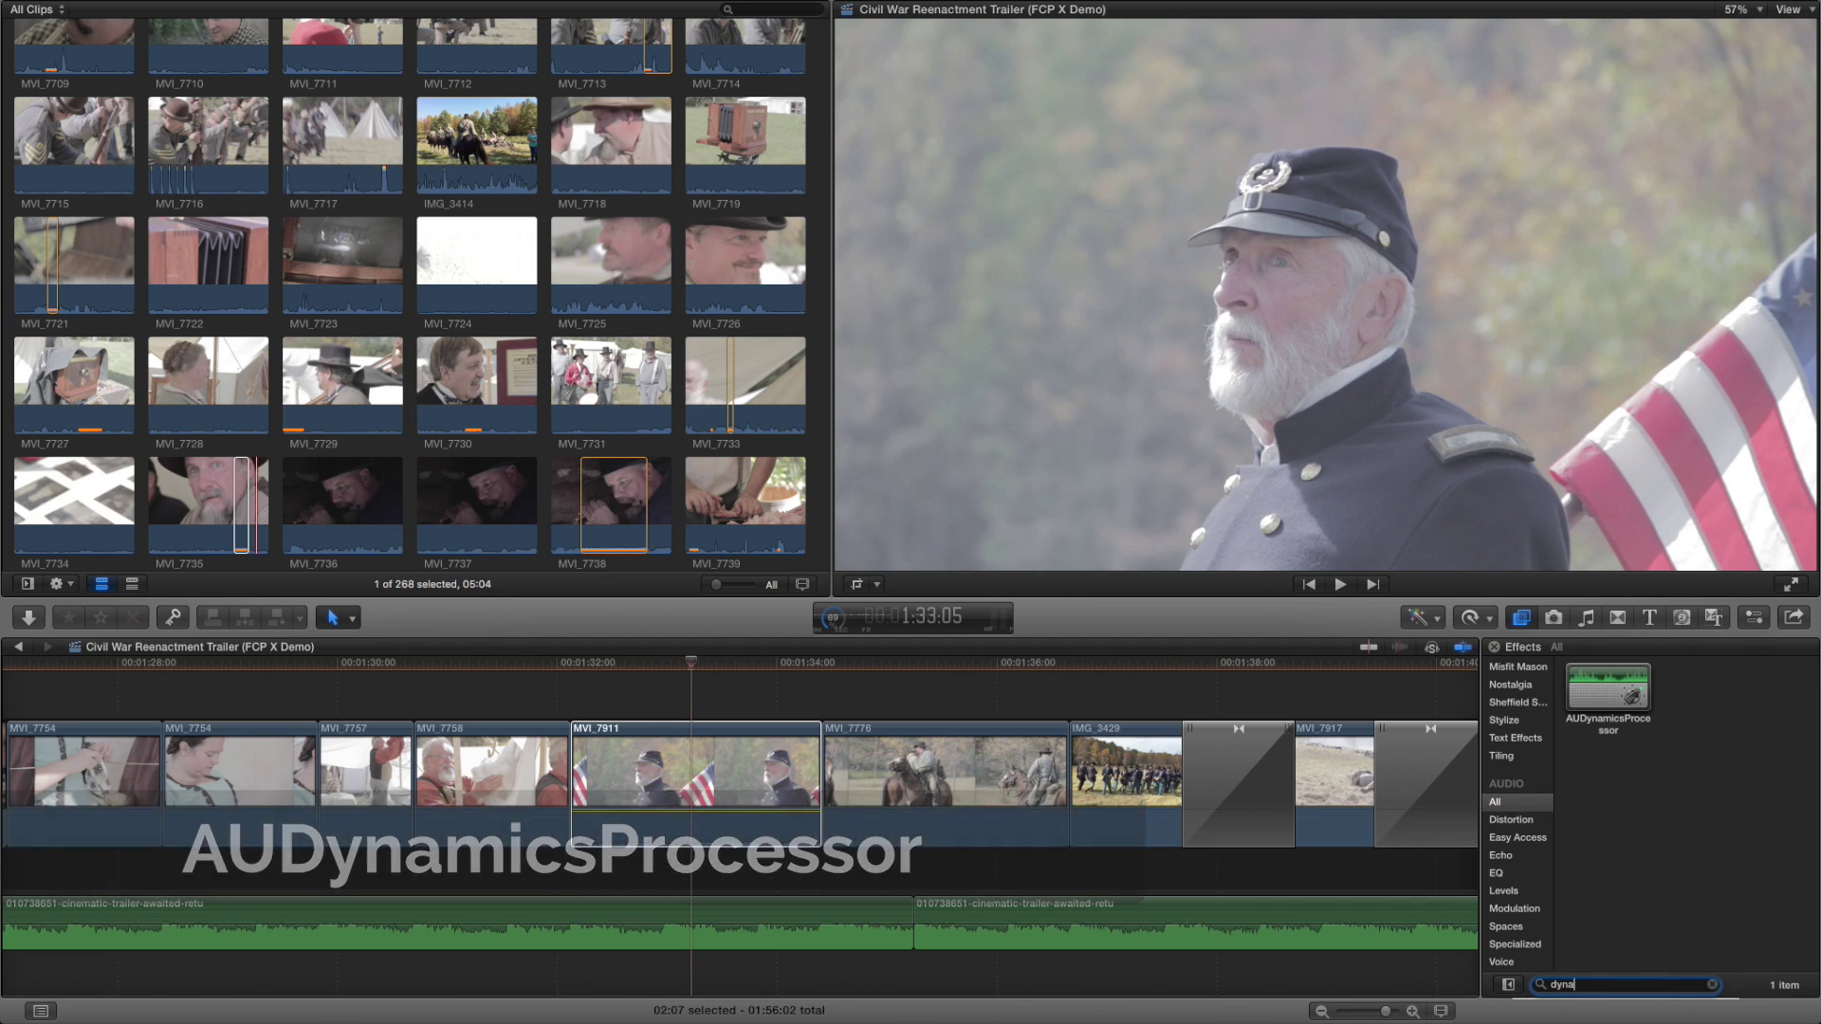
drag(1627, 684, 690, 773)
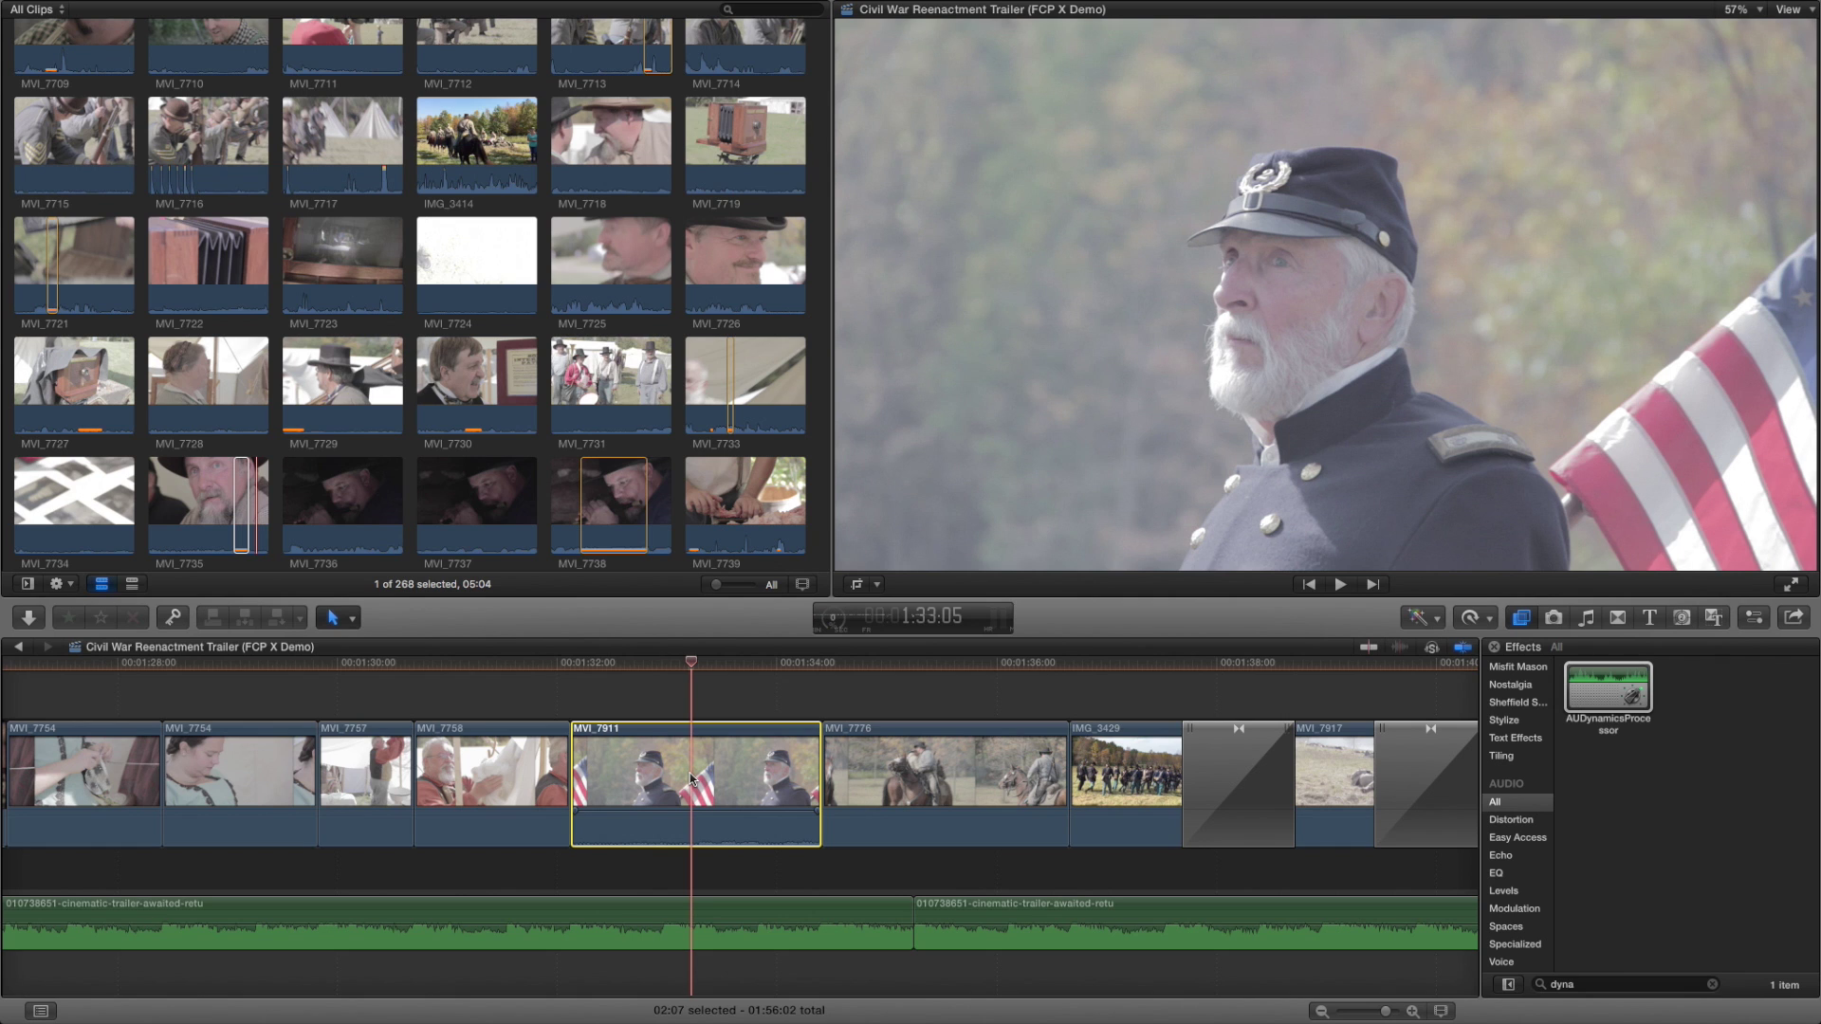
Raise AUDynamicsProcessor's Master Gain to 25.0 in the audio Inspector
click(1753, 618)
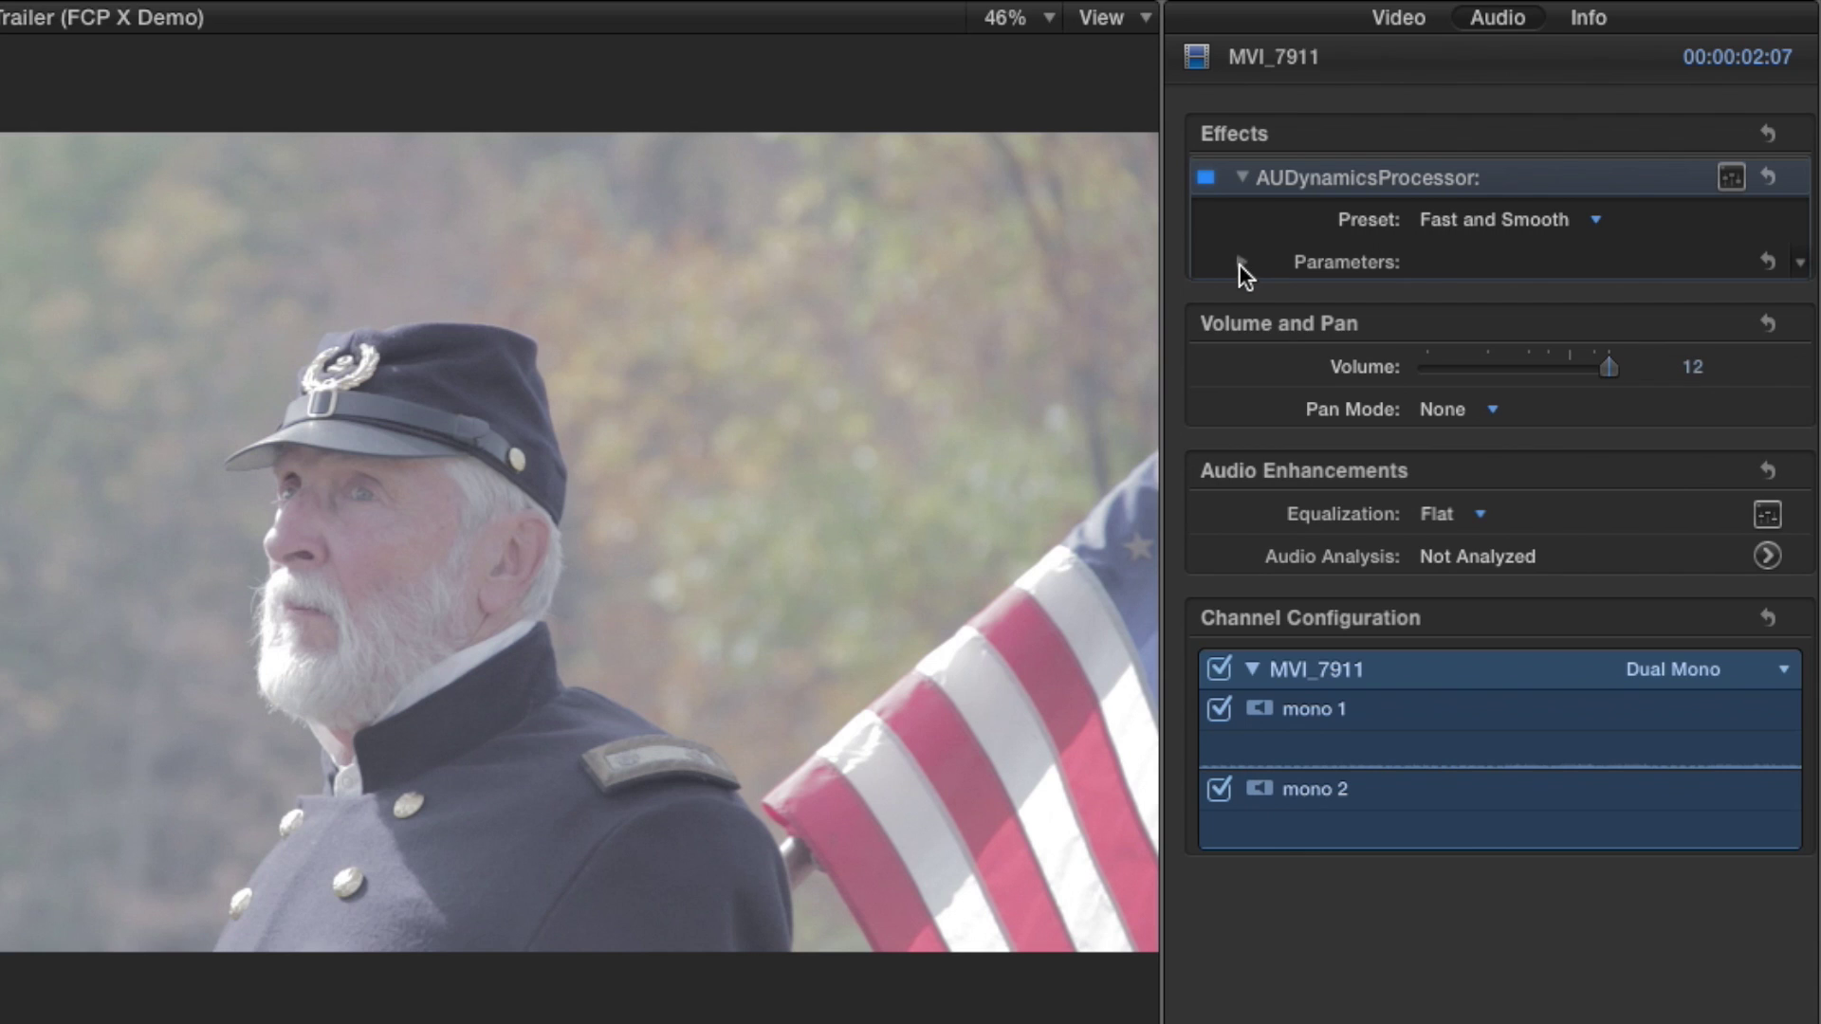
click(1240, 262)
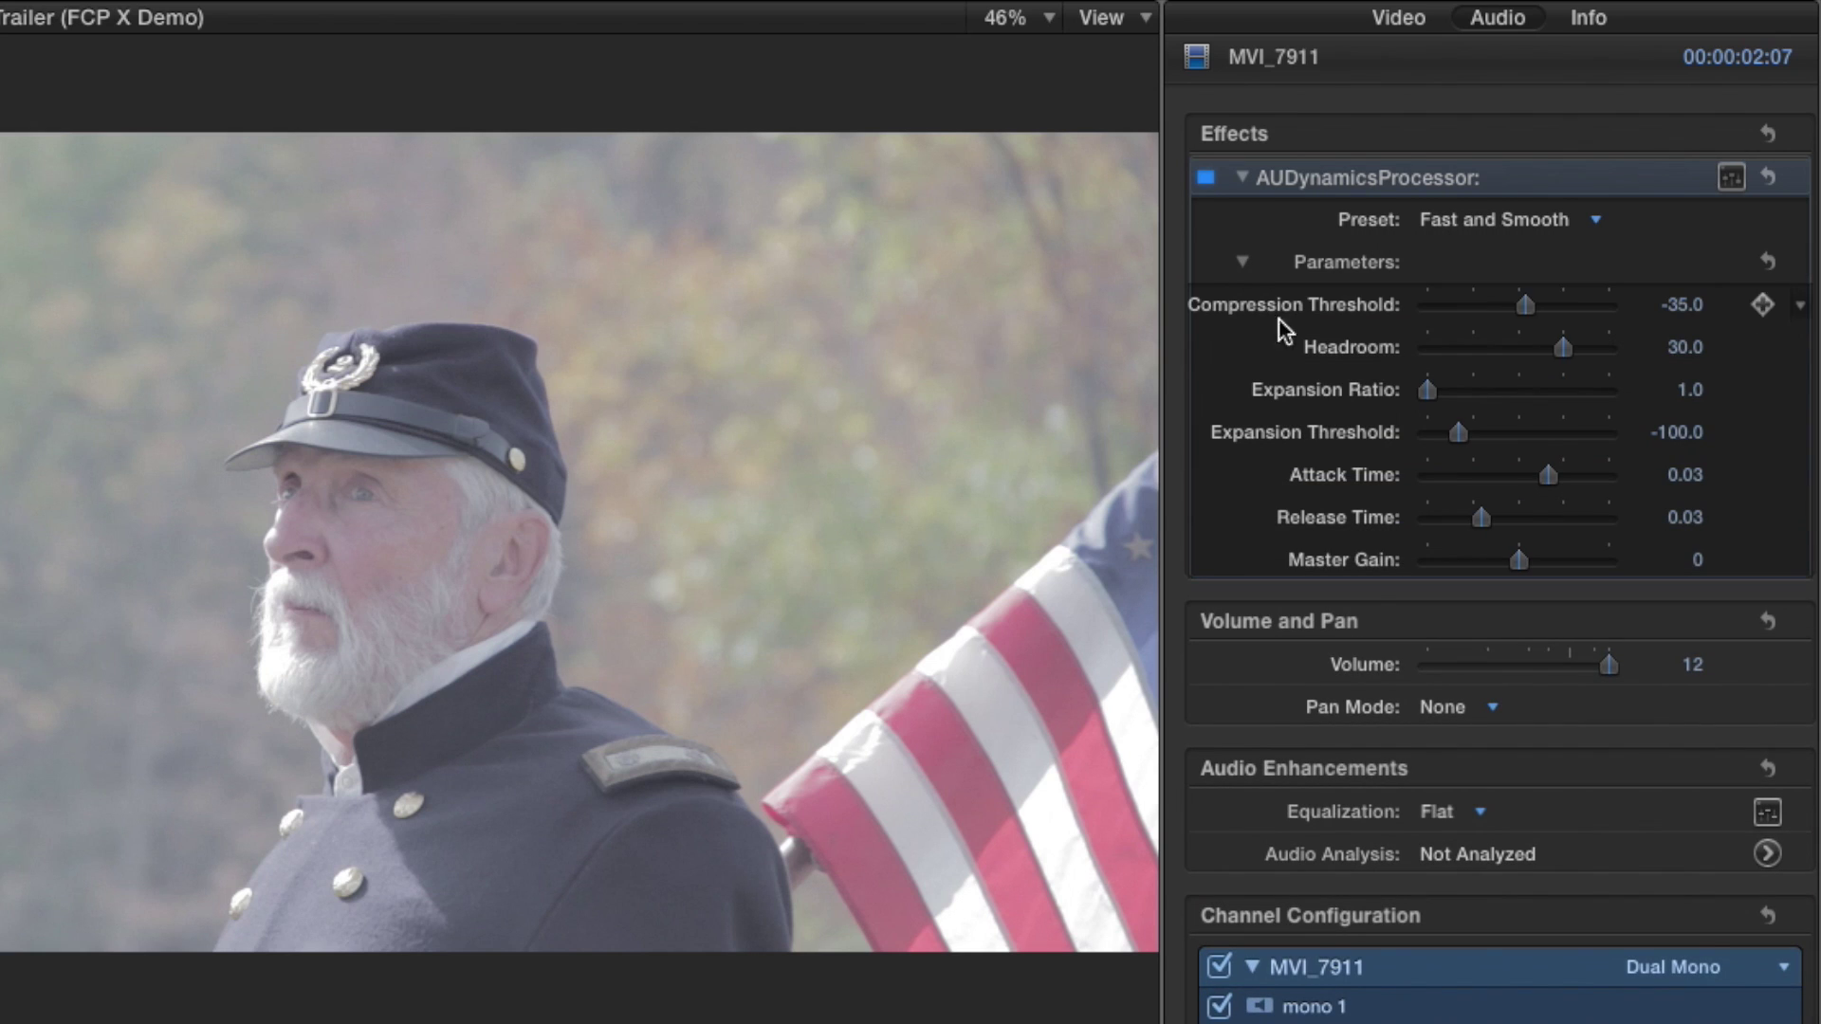
drag(1524, 558, 1593, 559)
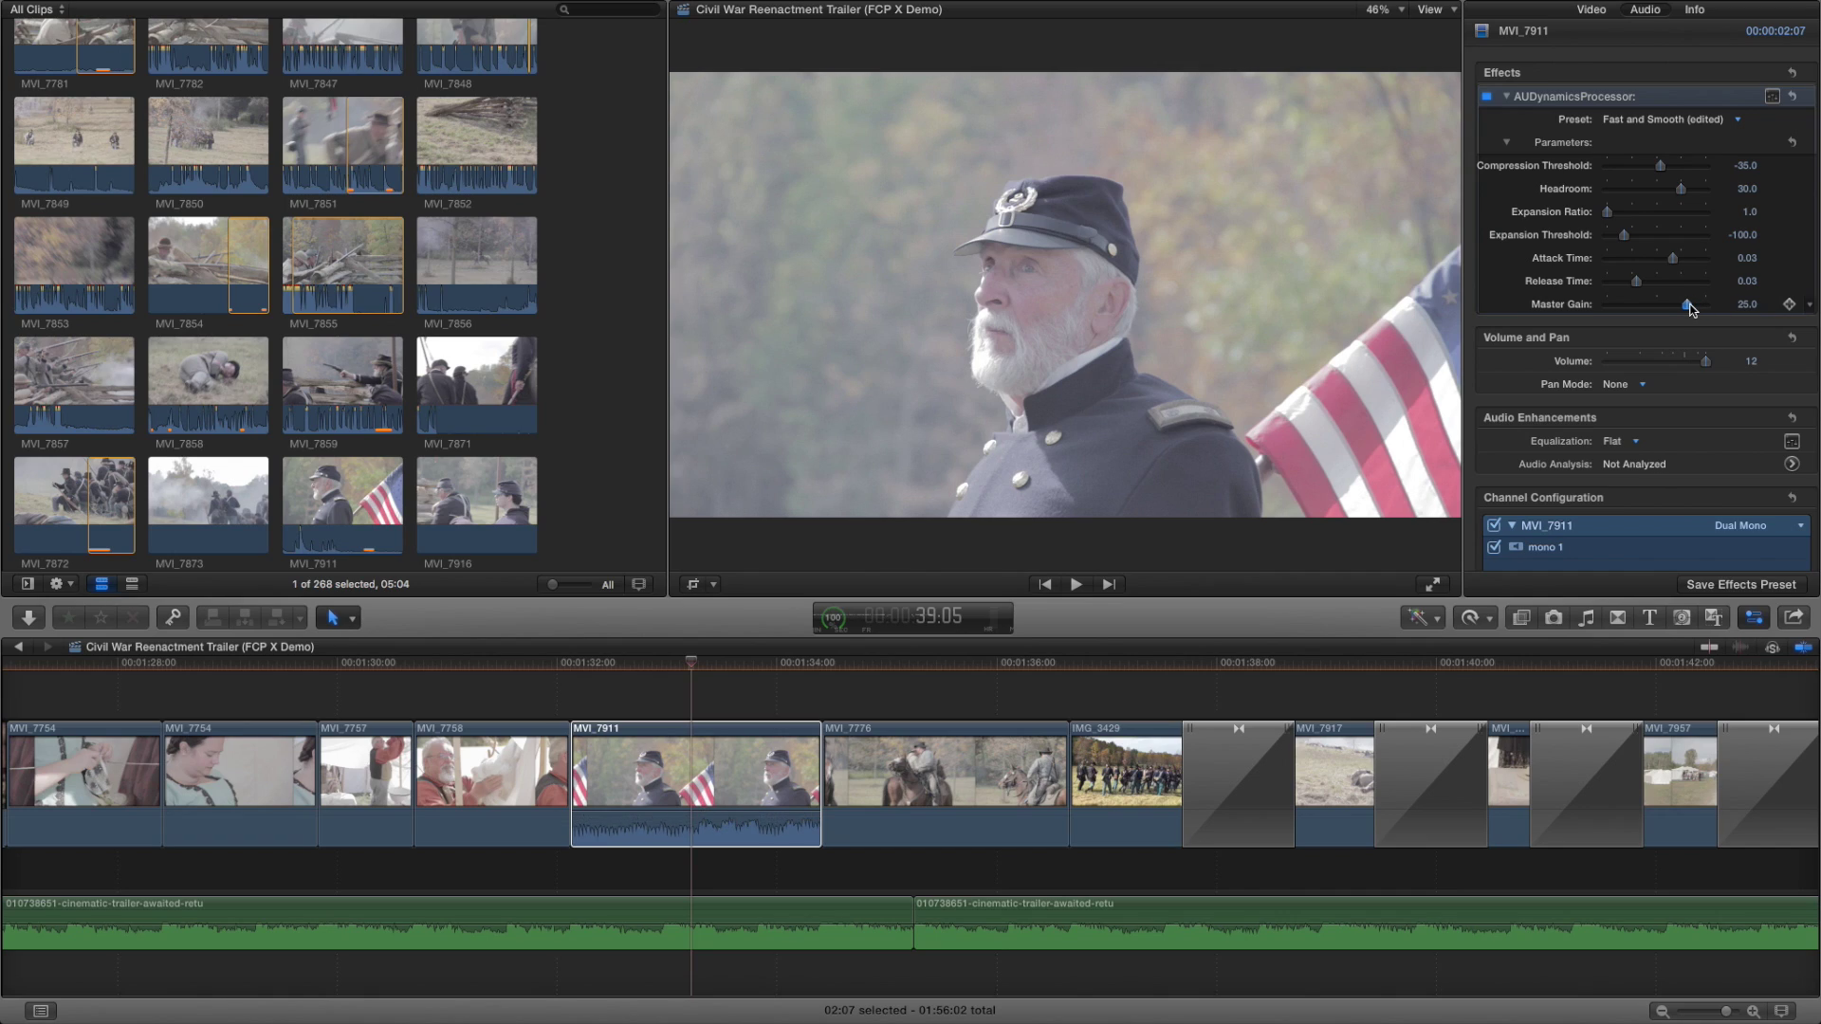
drag(1691, 307, 1692, 308)
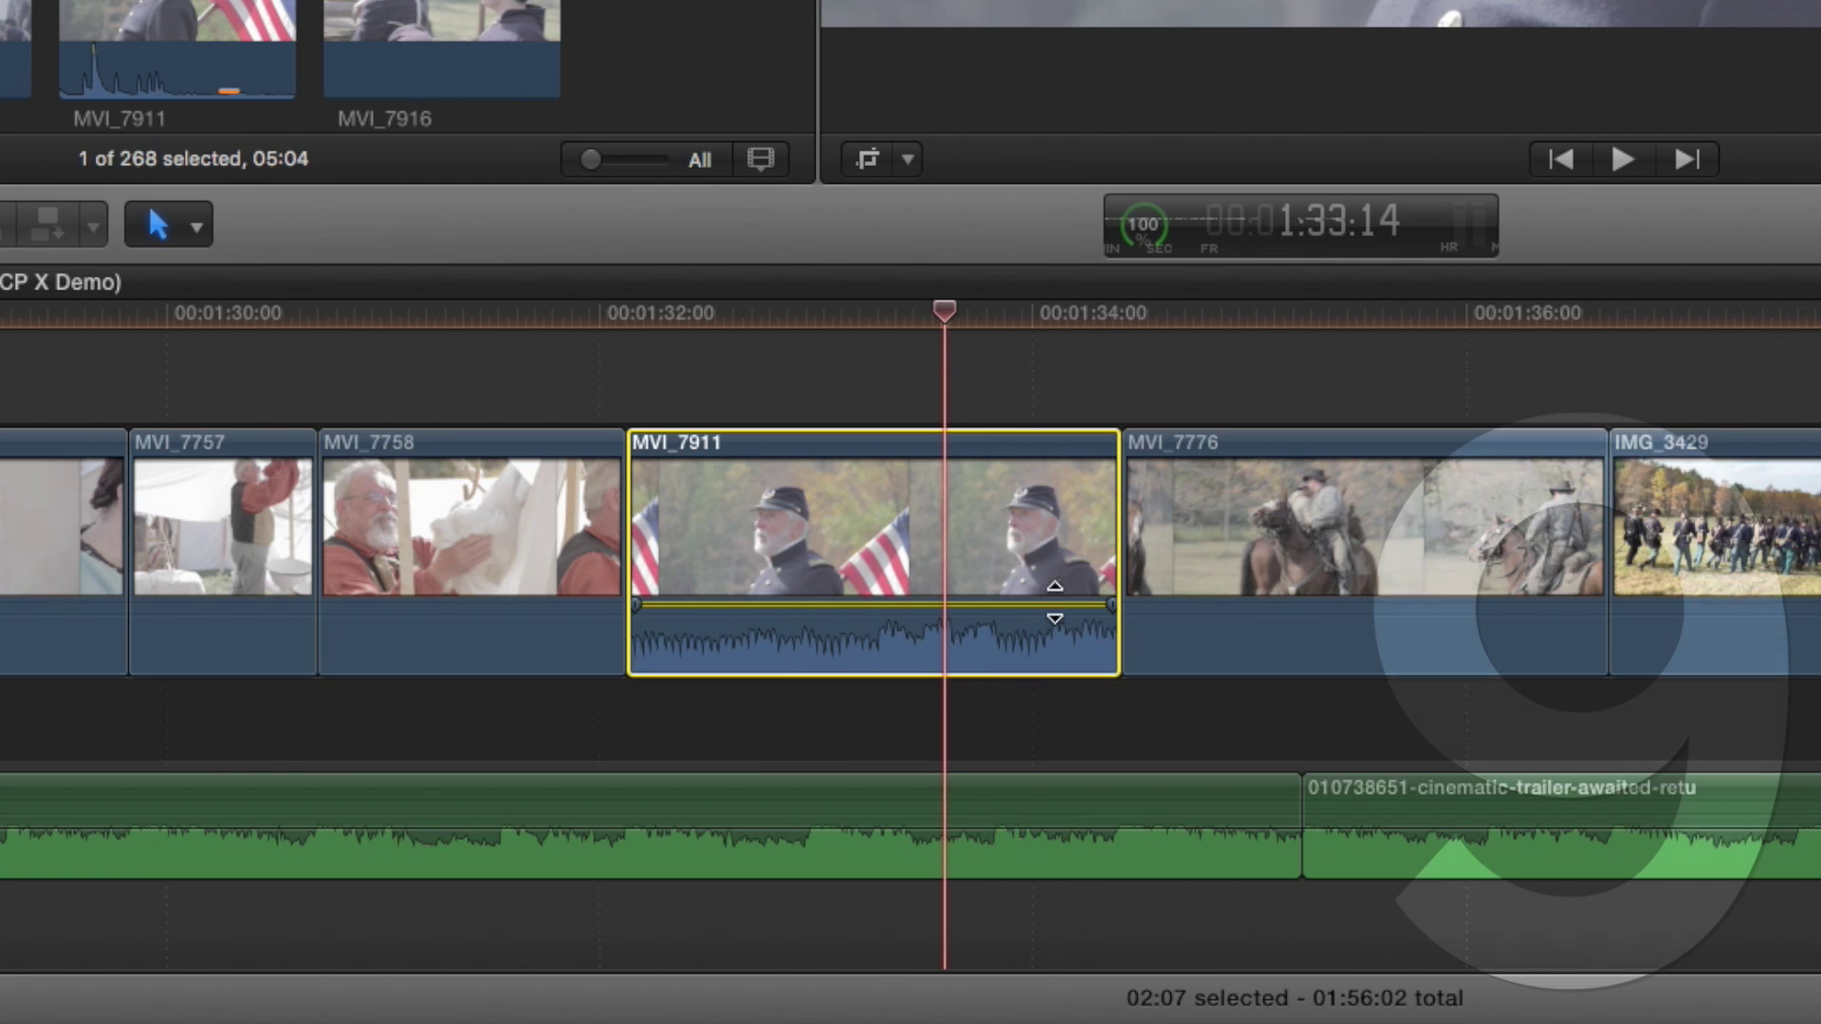
Drop MVI_7911 to 6 dB, then raise a 01:15 range within it to 12 dB
drag(790, 811, 790, 813)
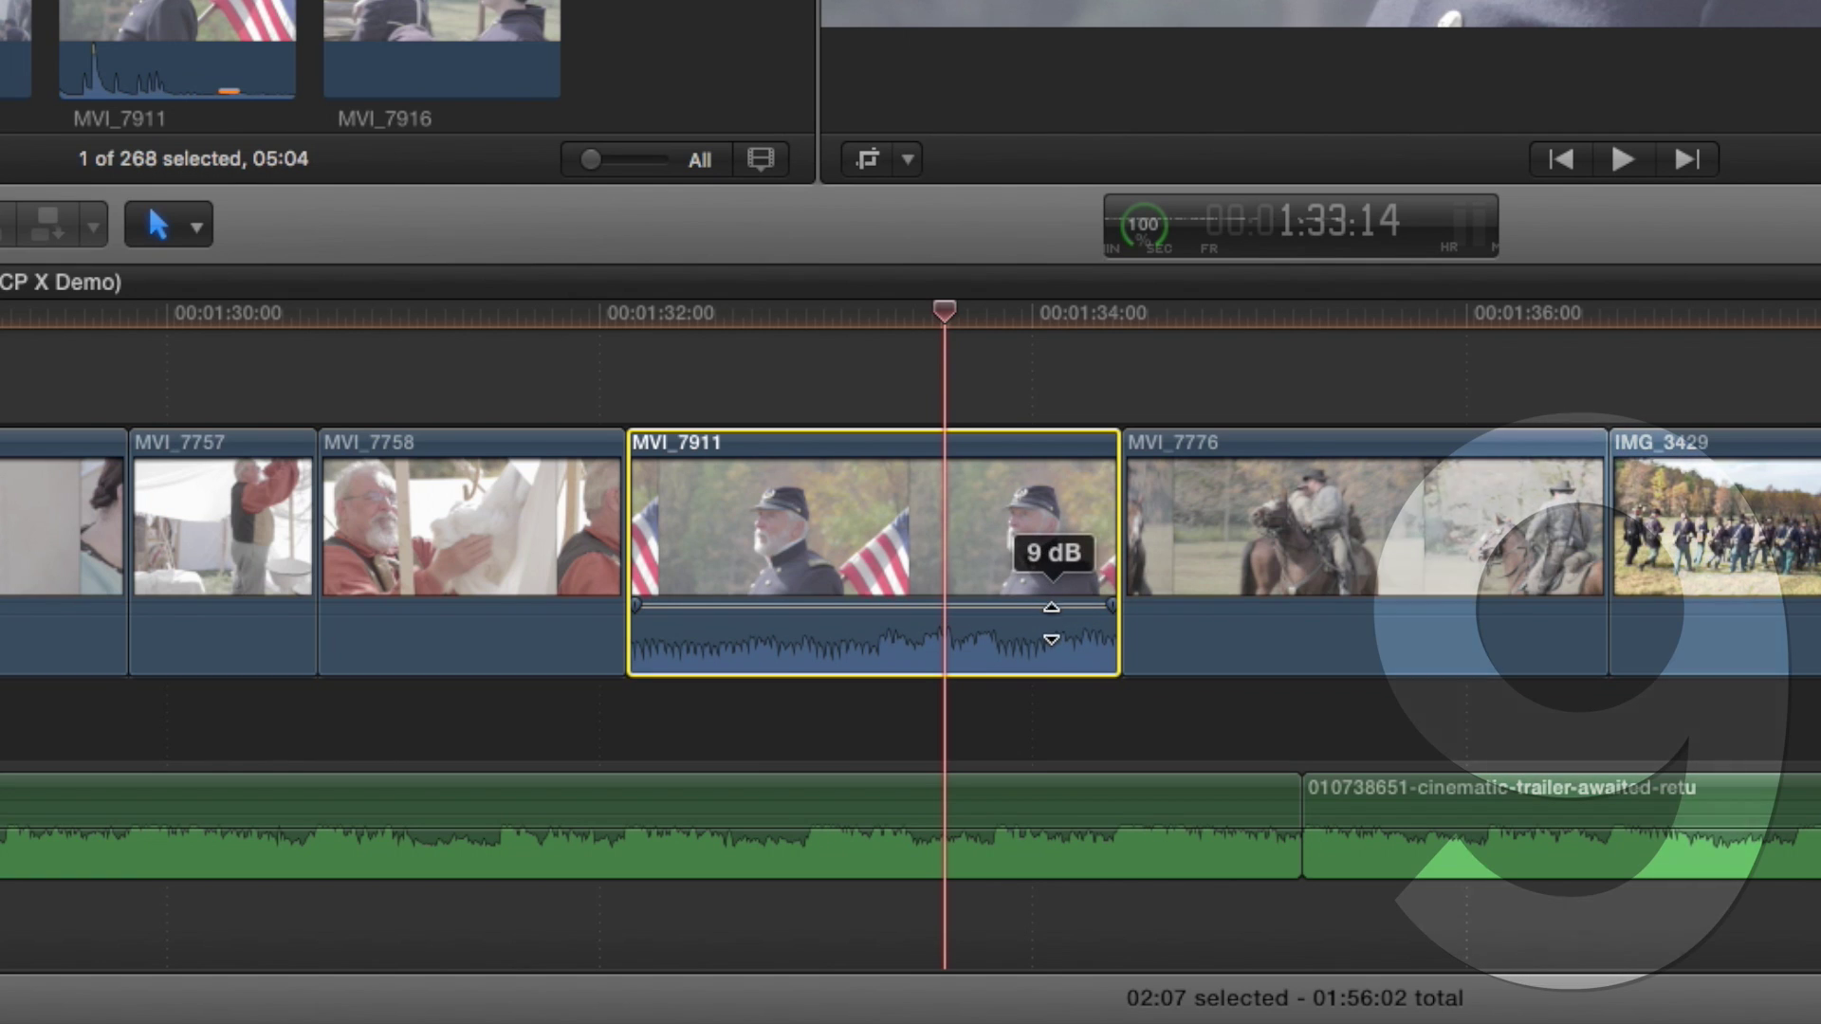
drag(1050, 623, 1051, 718)
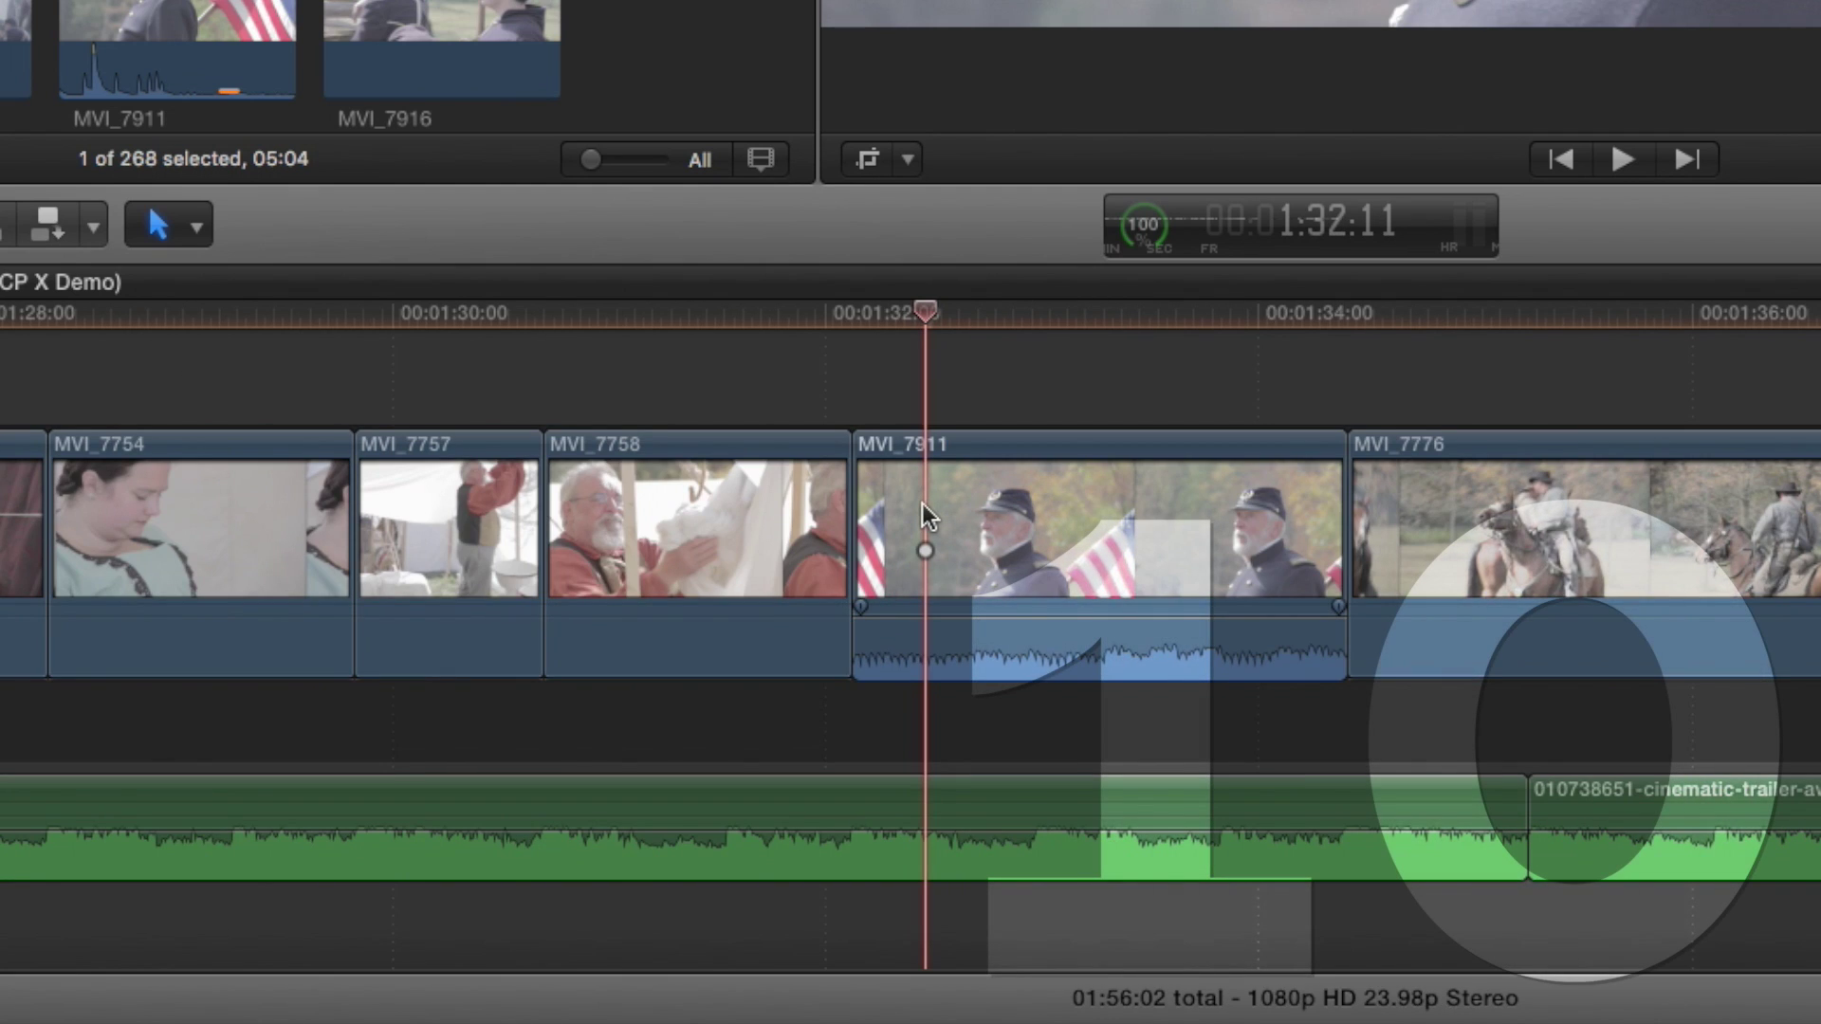
key(r)
drag(925, 512, 1282, 518)
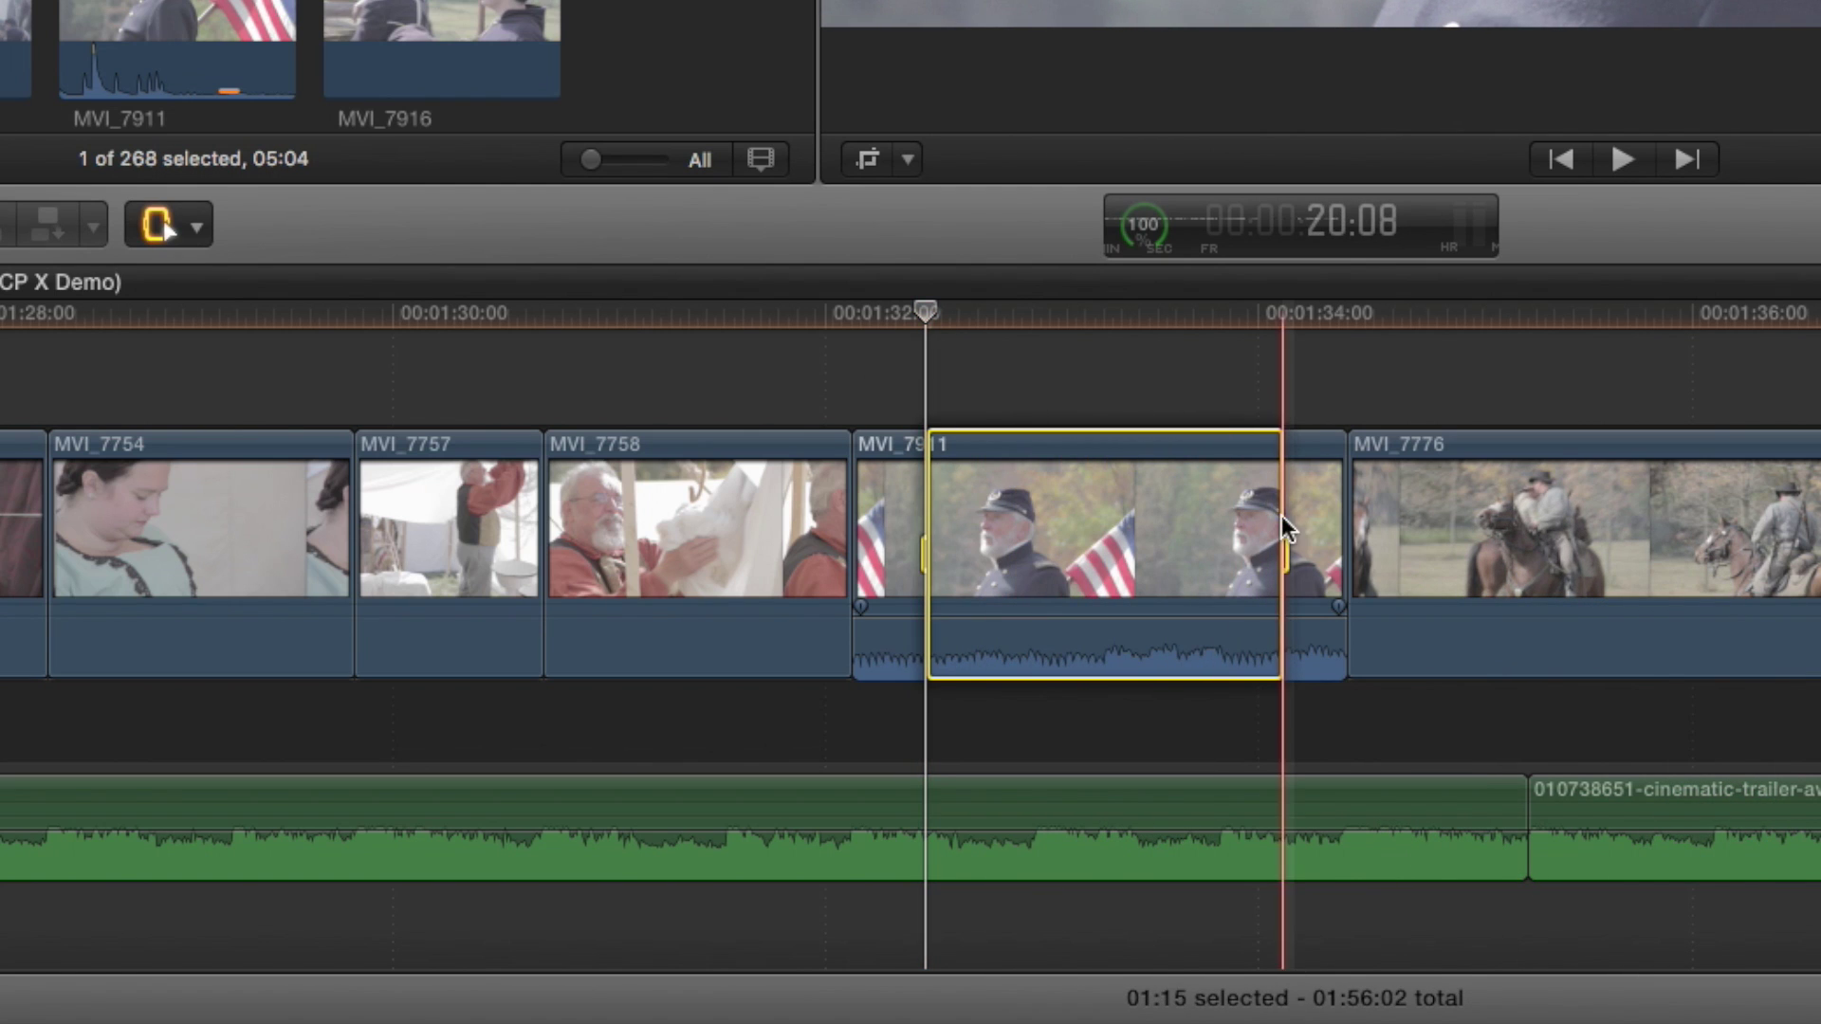
drag(1059, 611, 1060, 598)
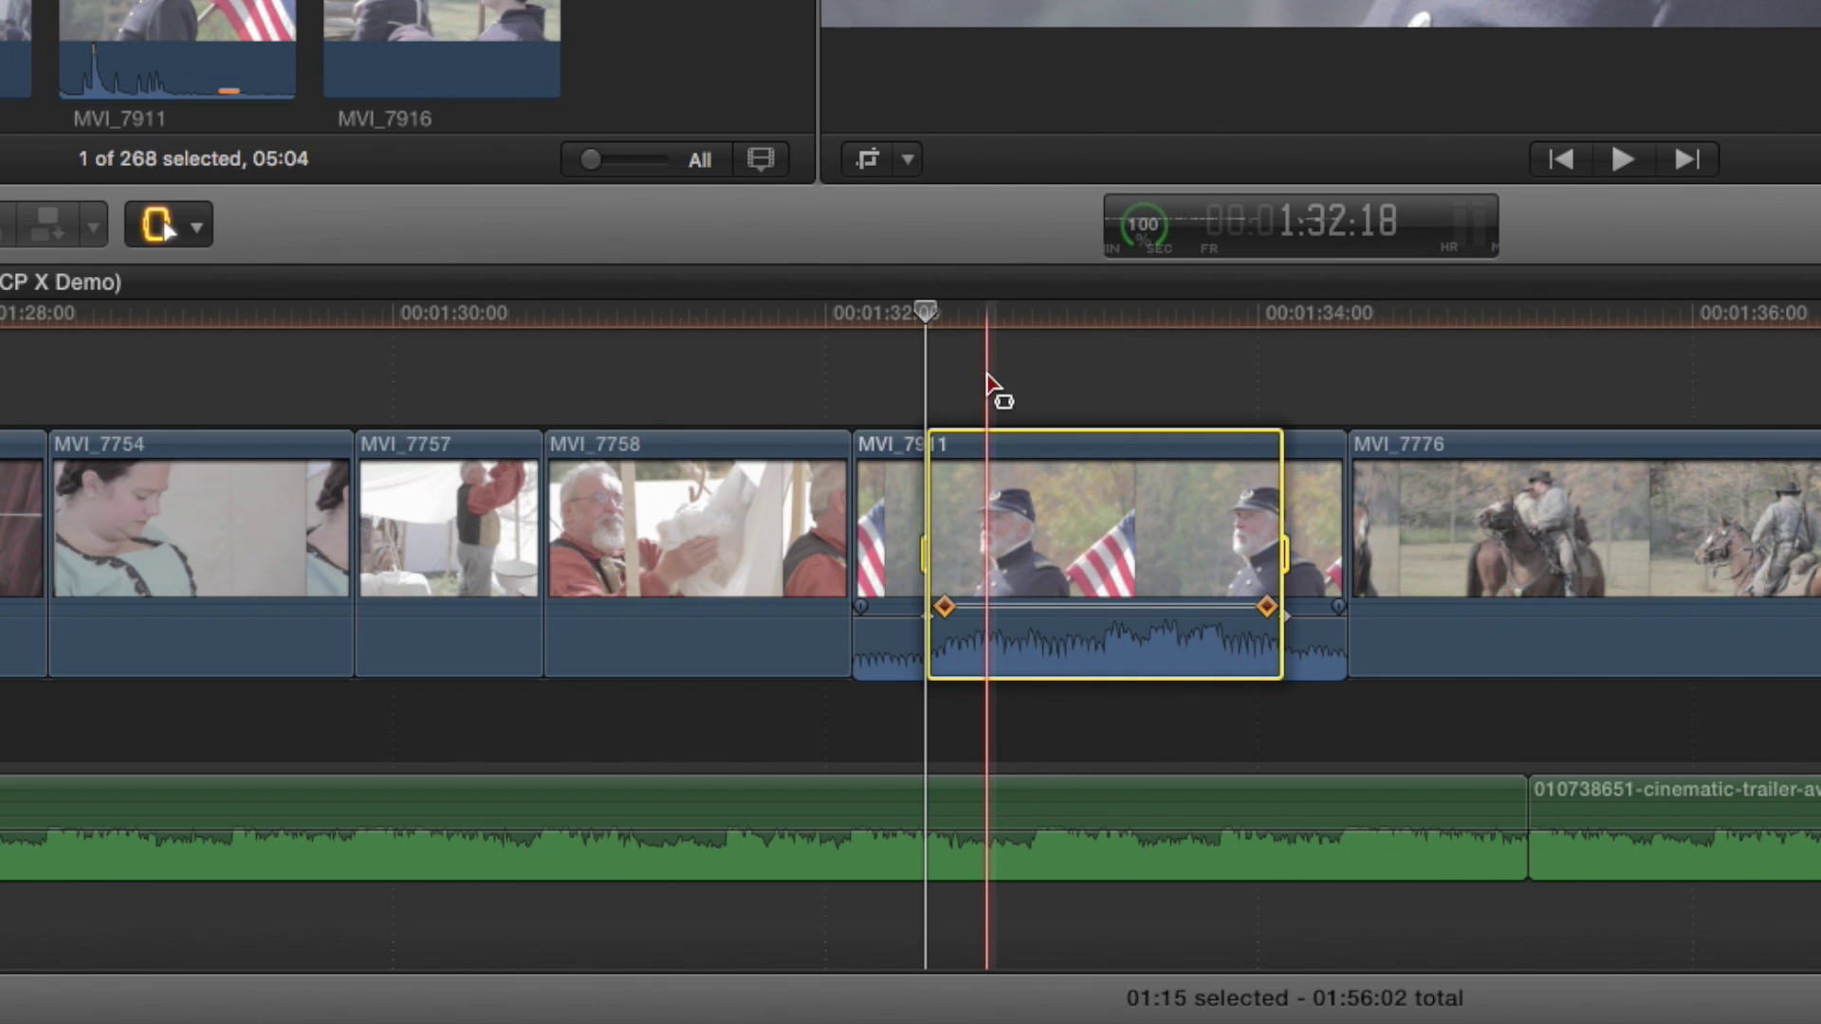
Show MVI_7738's Color Board (midtones 215°, -6%) alongside the RGB Parade scope
click(987, 385)
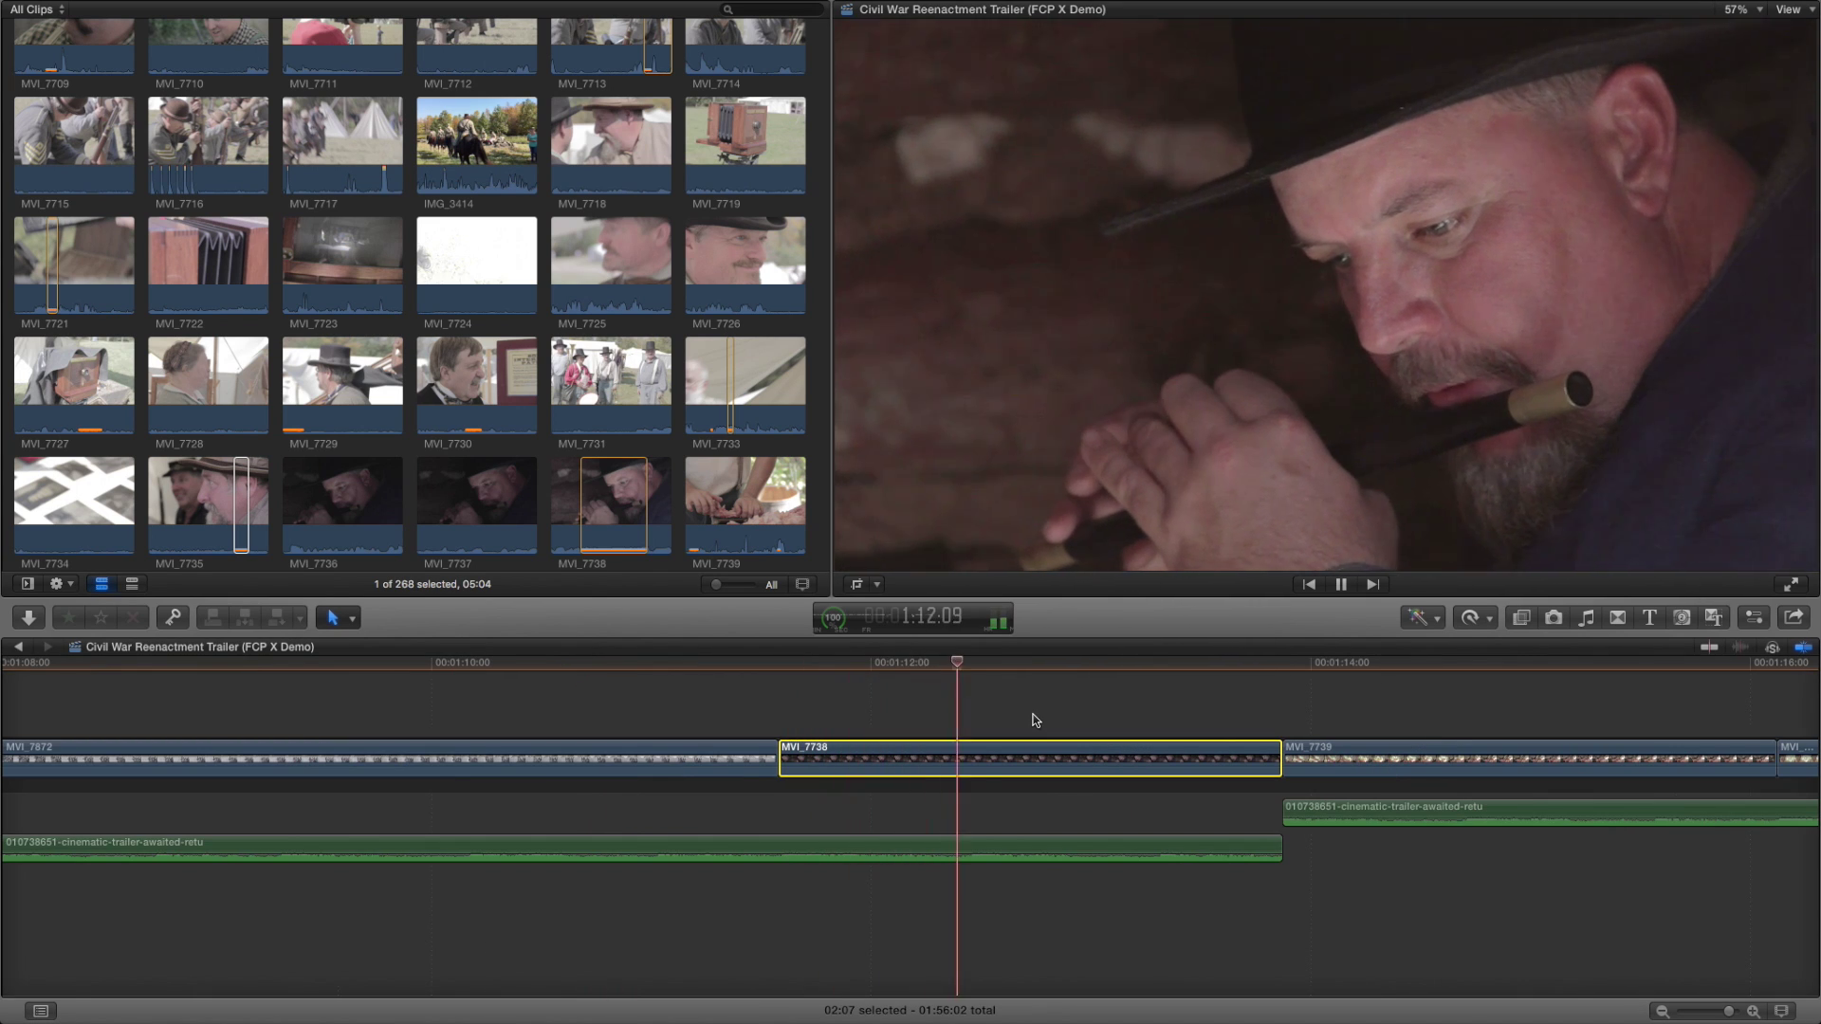
key(super+6)
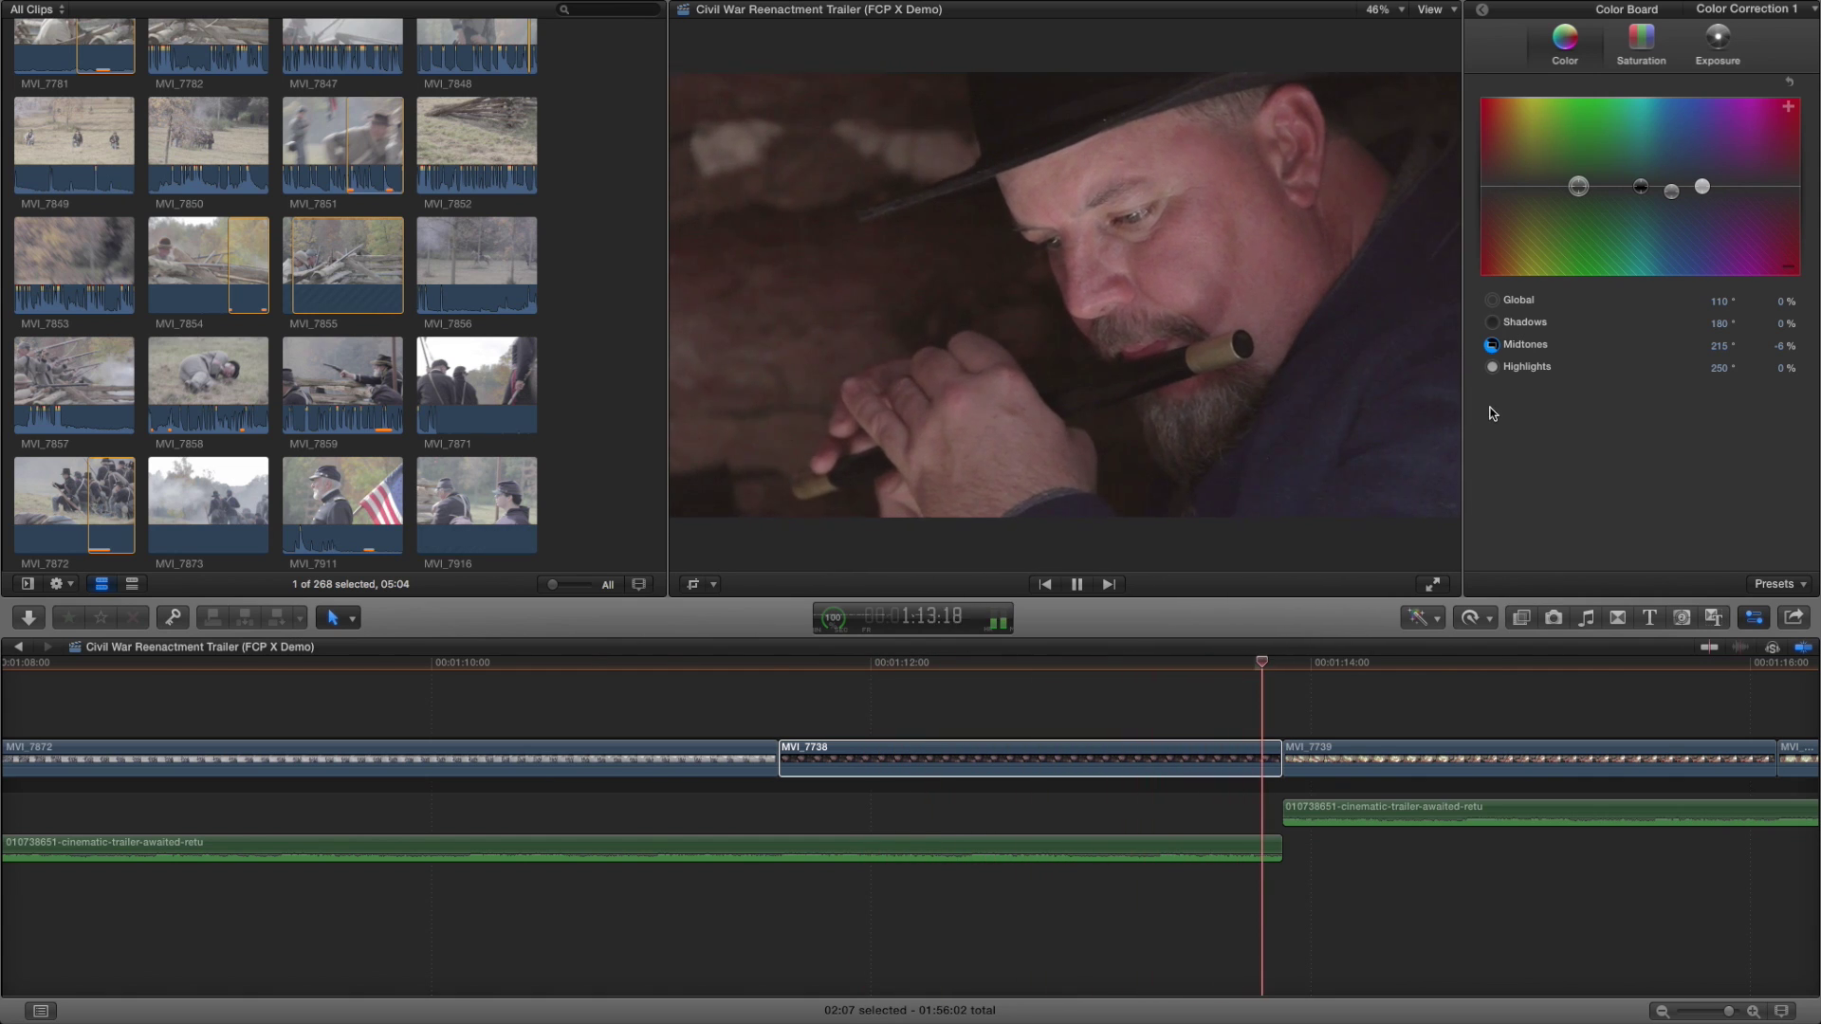
key(super+7)
click(1183, 760)
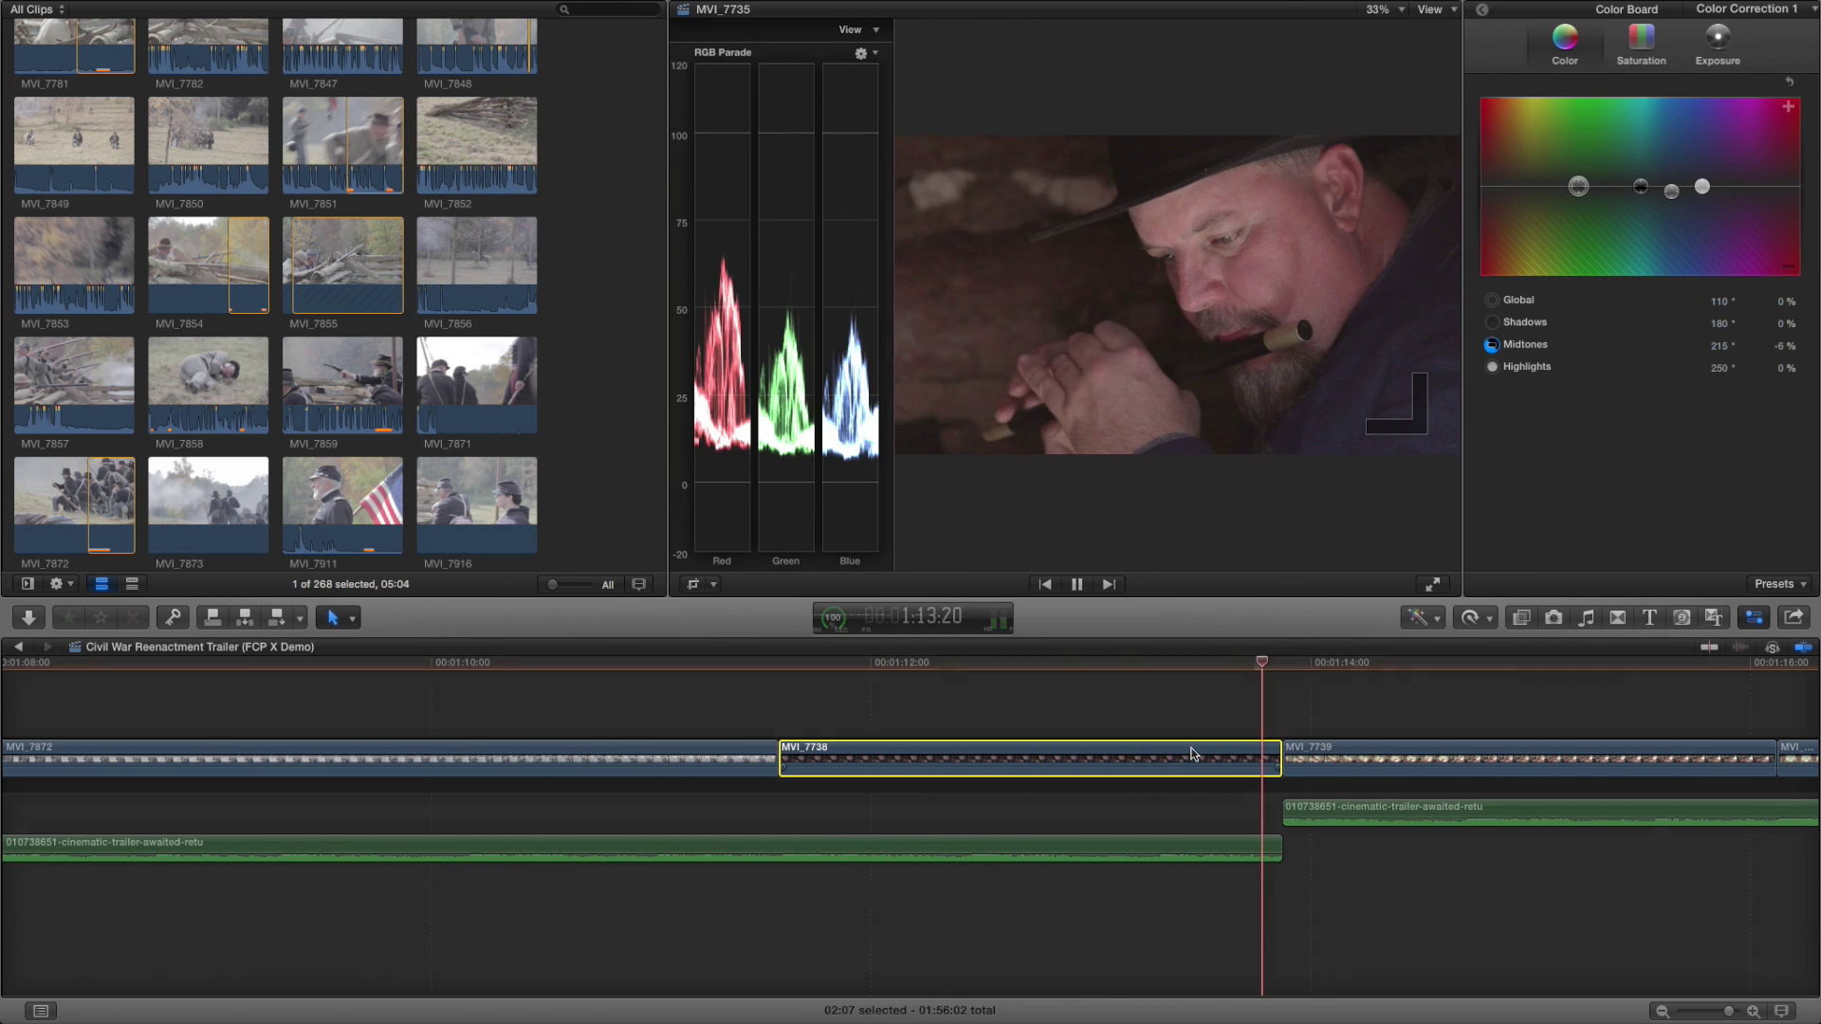